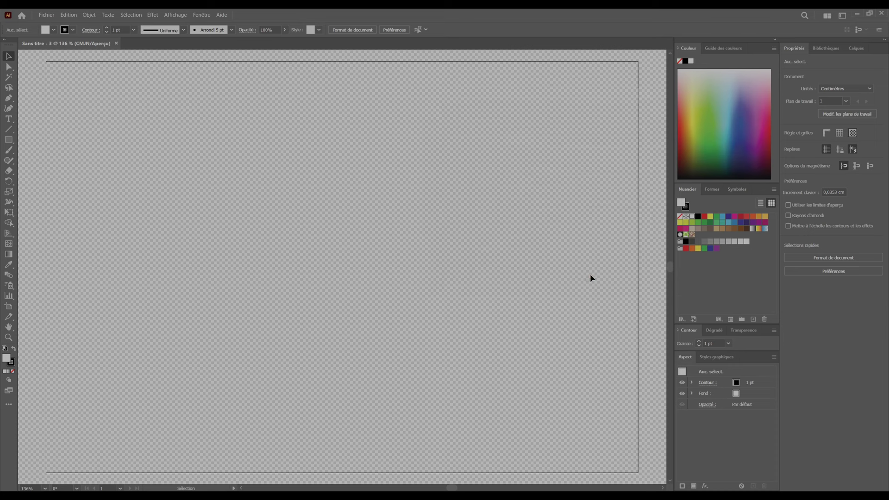
Step: Draw a white rectangle about 12.1 × 10.5 cm in the upper part of the artboard and deselect it
{"action": "scroll", "coordinate": [587, 277], "scroll_direction": "down", "scroll_amount": 3}
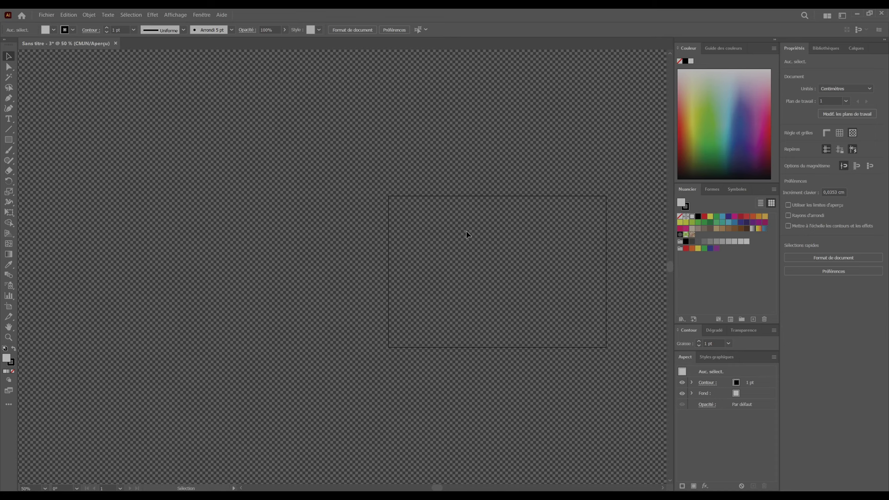
{"action": "left_click", "coordinate": [9, 139]}
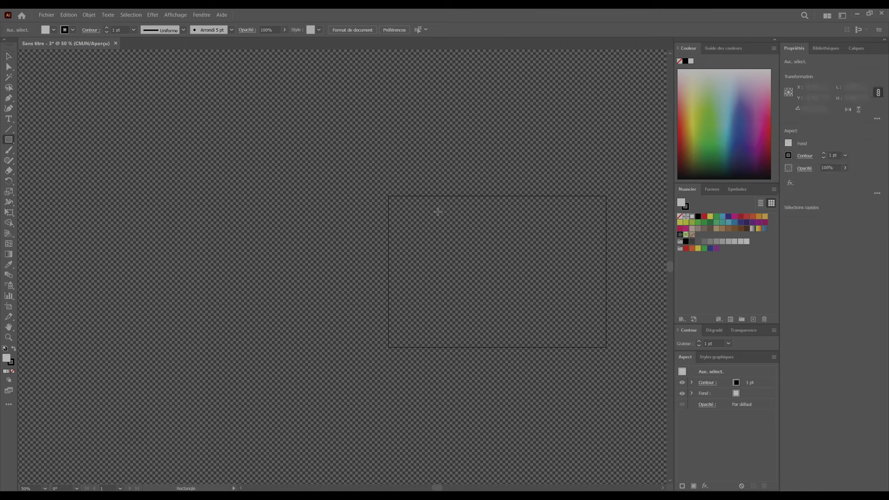
{"action": "left_click_drag", "start_coordinate": [430, 208], "coordinate": [520, 285]}
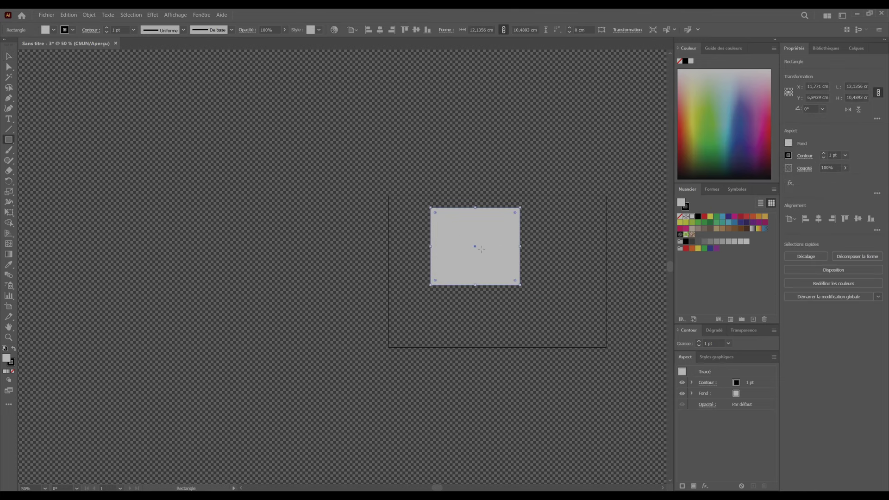
{"action": "left_click", "coordinate": [8, 56]}
{"action": "left_click", "coordinate": [365, 208]}
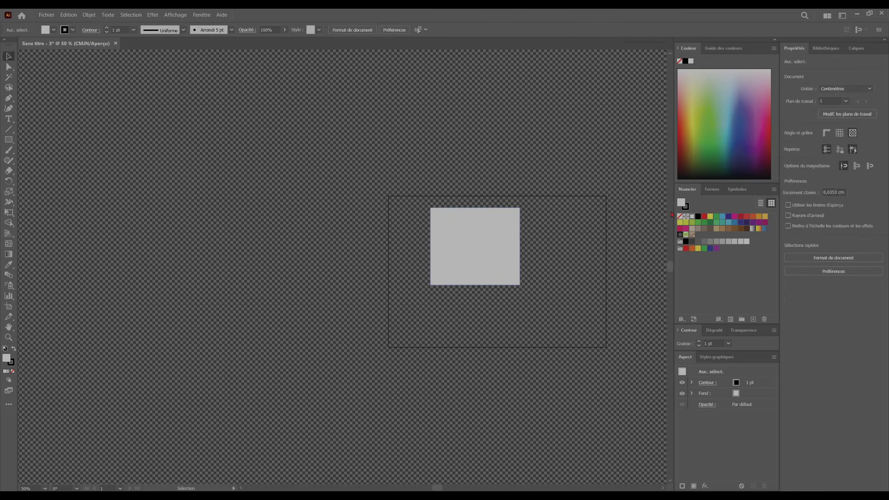
Step: Set the white rectangle's black stroke weight to 50 pt
{"action": "left_click", "coordinate": [688, 207]}
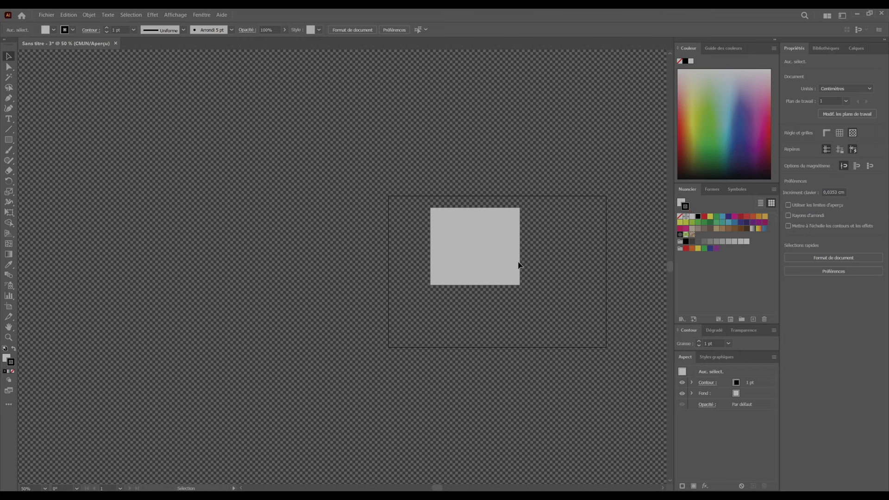
{"action": "left_click", "coordinate": [466, 246]}
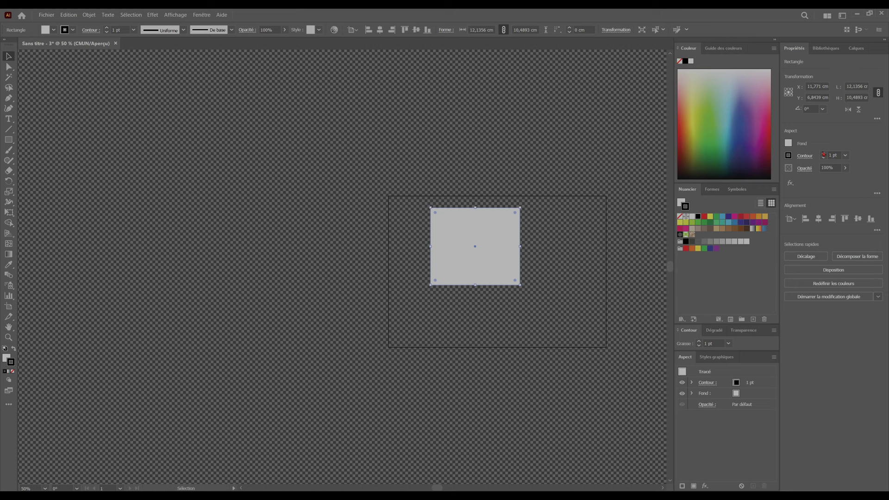
{"action": "left_click", "coordinate": [825, 48]}
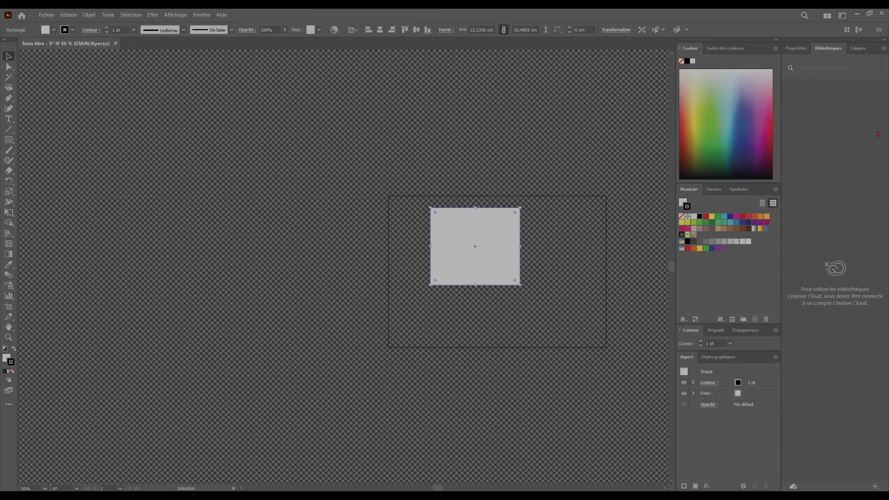
{"action": "left_click", "coordinate": [796, 48]}
{"action": "double_click", "coordinate": [830, 155]}
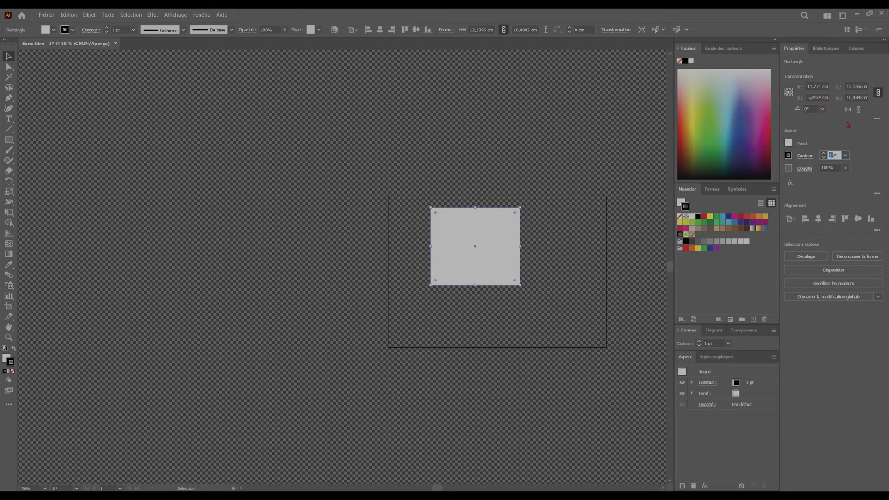
{"action": "type", "text": "50"}
{"action": "key", "text": "Return"}
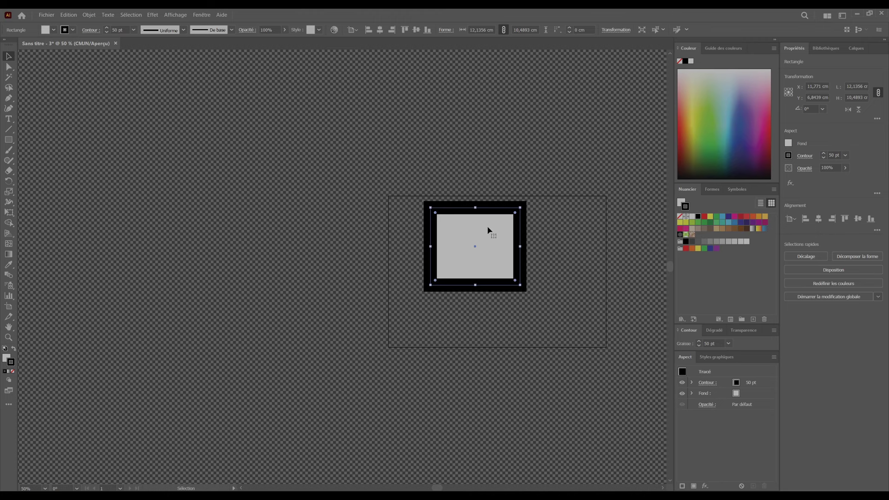
Step: Move the bordered rectangle down and closer to the artboard's left edge, leaving it deselected
{"action": "left_click", "coordinate": [555, 248]}
{"action": "scroll", "coordinate": [554, 248], "scroll_direction": "up", "scroll_amount": 1}
{"action": "left_click_drag", "start_coordinate": [490, 268], "coordinate": [472, 276]}
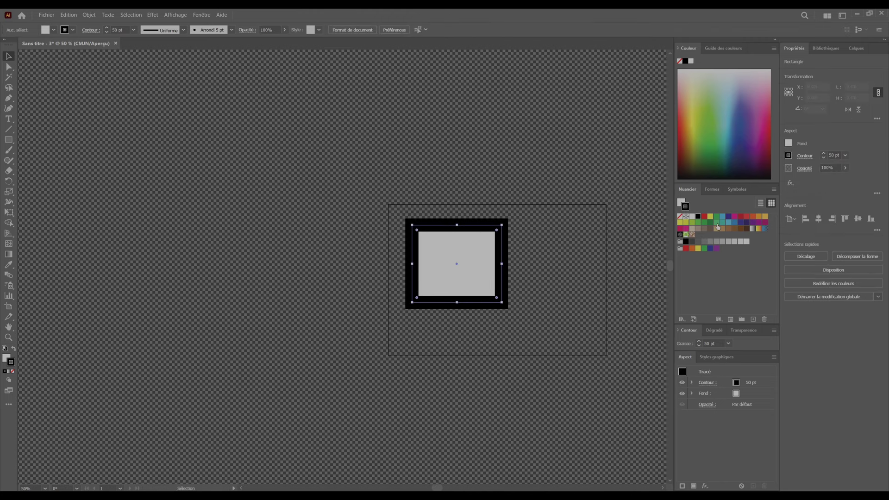
{"action": "key", "text": "ctrl+shift+a"}
{"action": "left_click", "coordinate": [482, 283]}
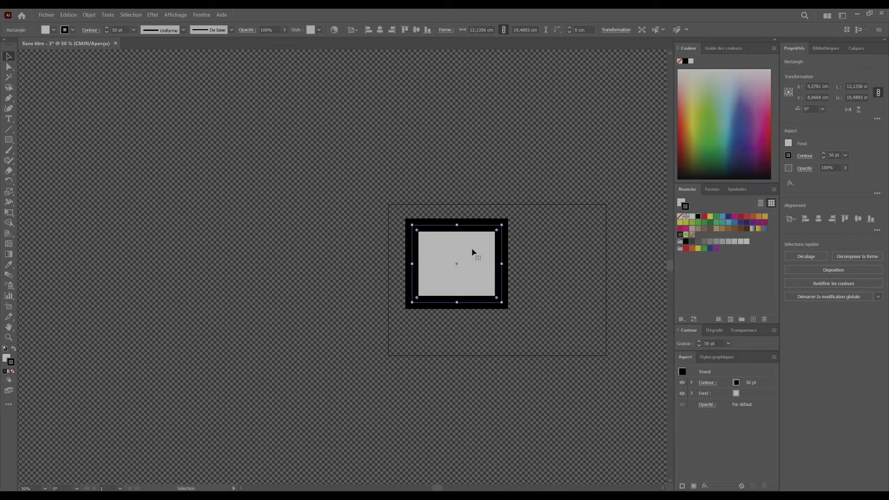
{"action": "left_click", "coordinate": [533, 271]}
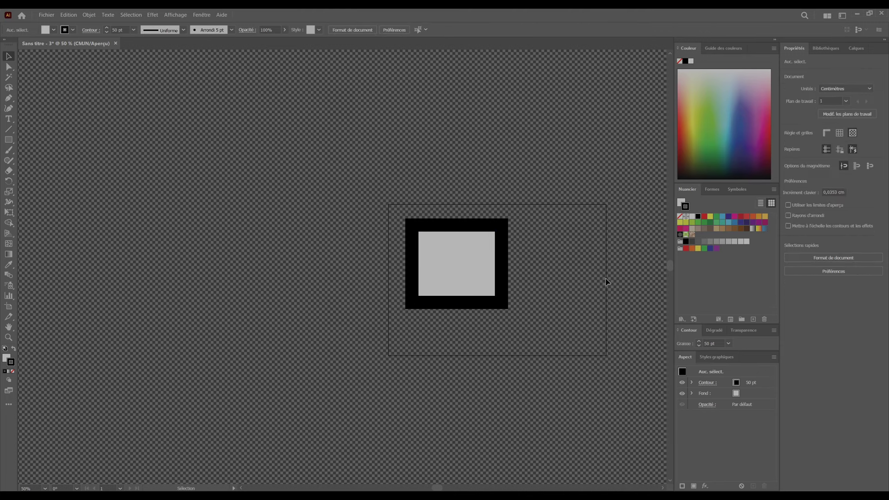
Step: Toggle the transparency grid off and on twice to compare the rectangle's white fill with the artboard background
{"action": "left_click", "coordinate": [854, 137]}
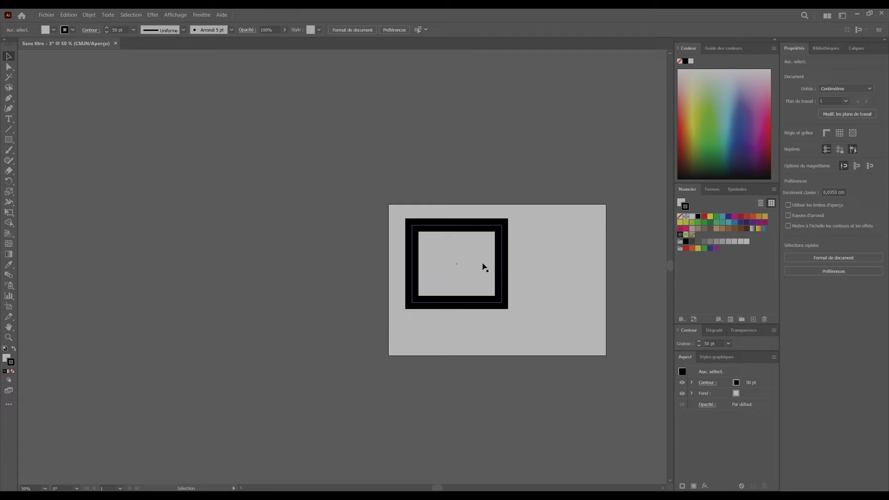
{"action": "left_click", "coordinate": [853, 137]}
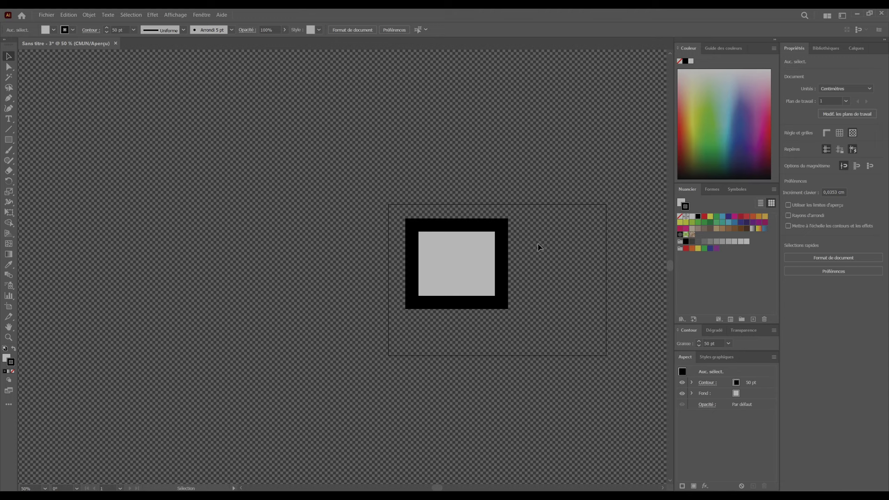
{"action": "left_click", "coordinate": [853, 133]}
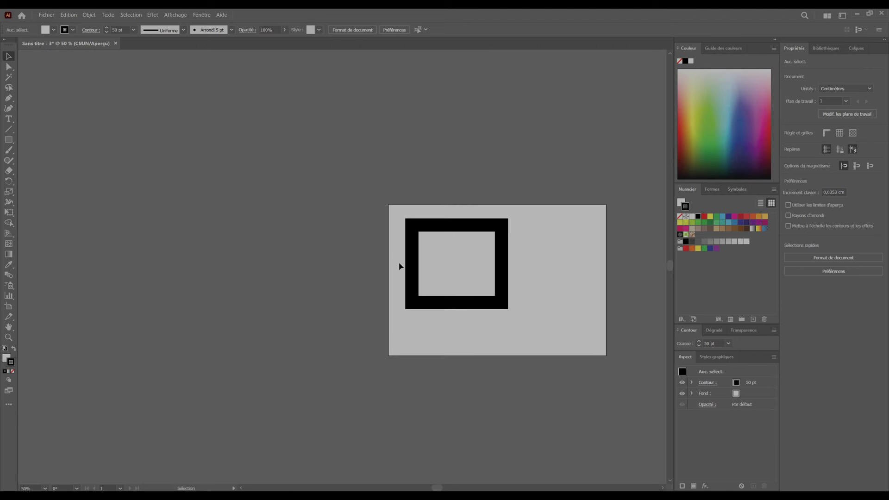
{"action": "left_click", "coordinate": [853, 133]}
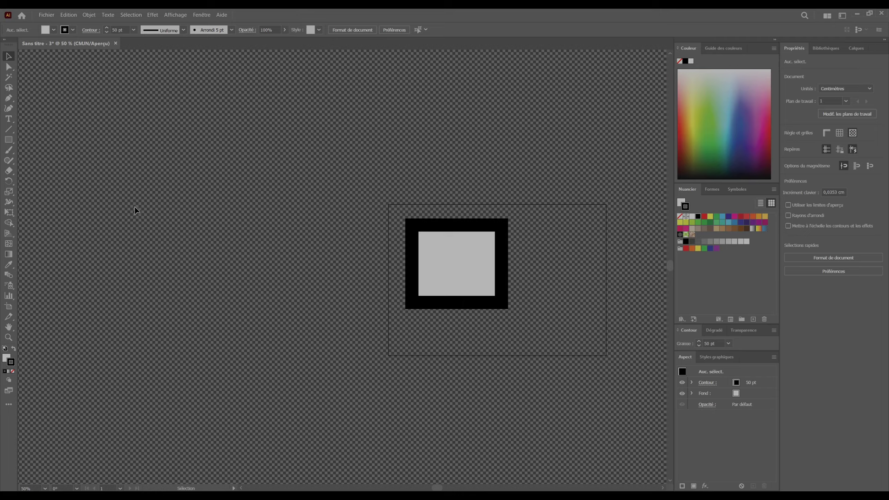
Step: Draw a rectangle about 31.3 × 24.4 cm over the whole artboard area and fill it with black
{"action": "left_click", "coordinate": [8, 140]}
{"action": "mouse_move", "coordinate": [392, 194]}
{"action": "left_mouse_down"}
{"action": "mouse_move", "coordinate": [568, 319]}
{"action": "mouse_move", "coordinate": [629, 371]}
{"action": "mouse_move", "coordinate": [621, 373]}
{"action": "left_mouse_up"}
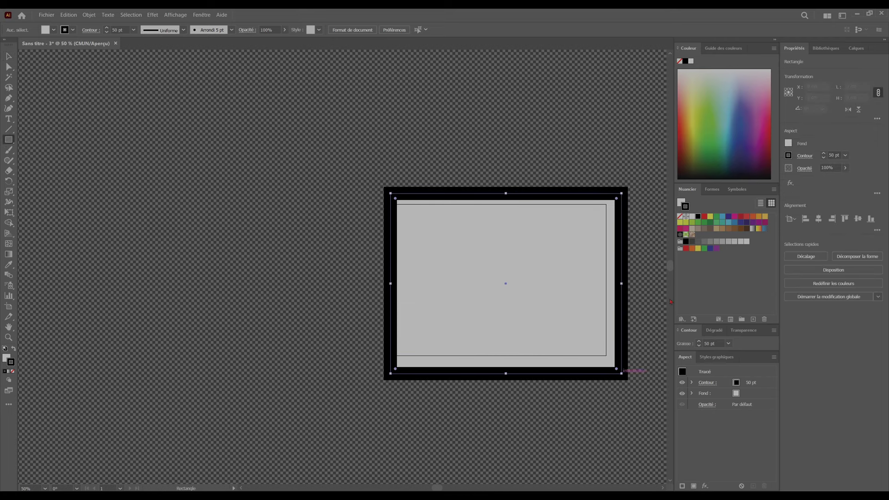
{"action": "left_click", "coordinate": [697, 216]}
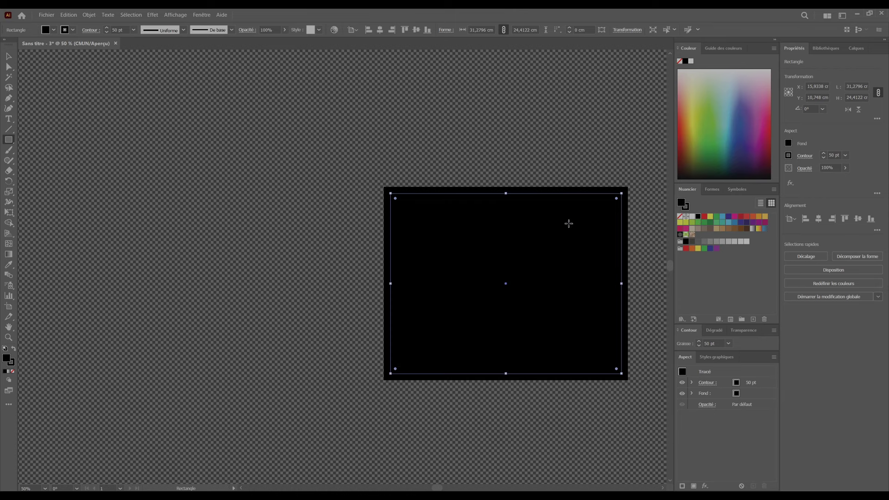
Step: Send the large rectangle behind the small white one, change its fill to red and deselect it
{"action": "right_click", "coordinate": [569, 224]}
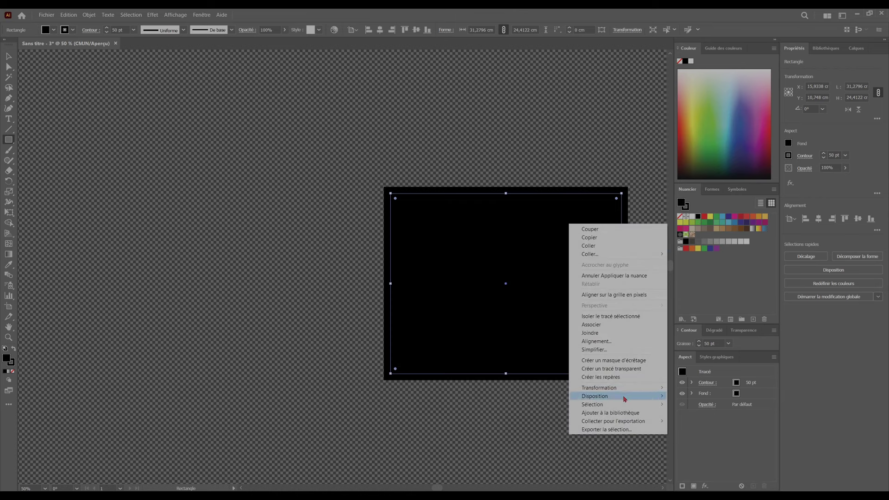
{"action": "mouse_move", "coordinate": [627, 397]}
{"action": "left_click", "coordinate": [693, 396]}
{"action": "right_click", "coordinate": [538, 247]}
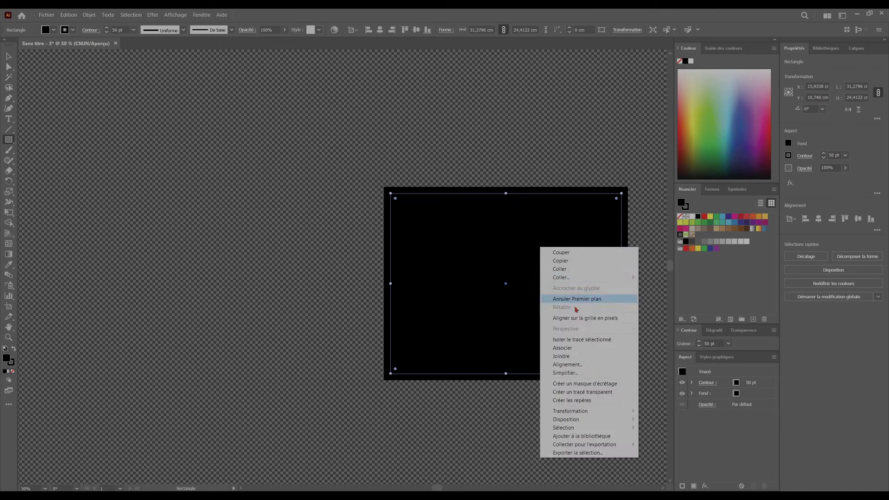
{"action": "mouse_move", "coordinate": [590, 422]}
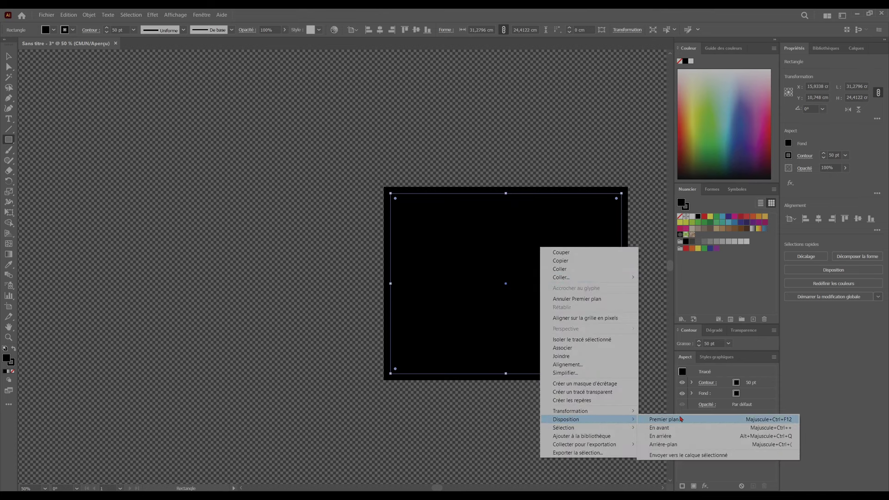
{"action": "left_click", "coordinate": [682, 445]}
{"action": "key", "text": "v"}
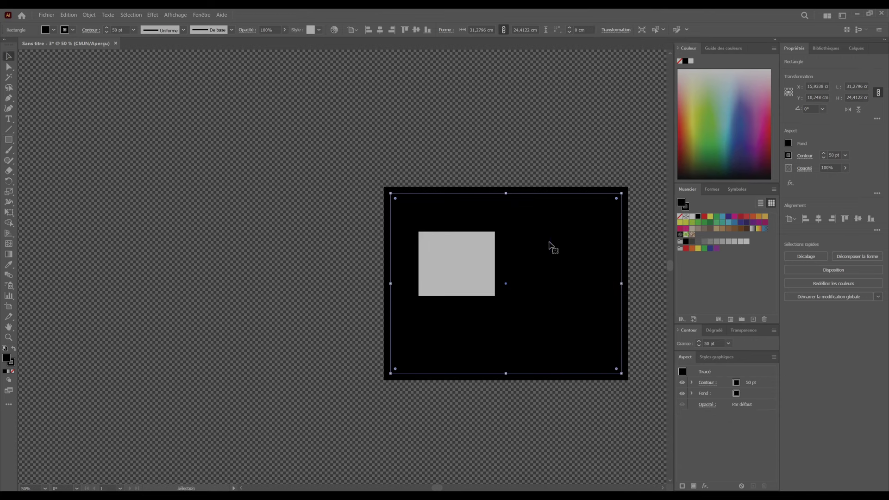
{"action": "left_click", "coordinate": [704, 216]}
{"action": "left_click", "coordinate": [495, 156]}
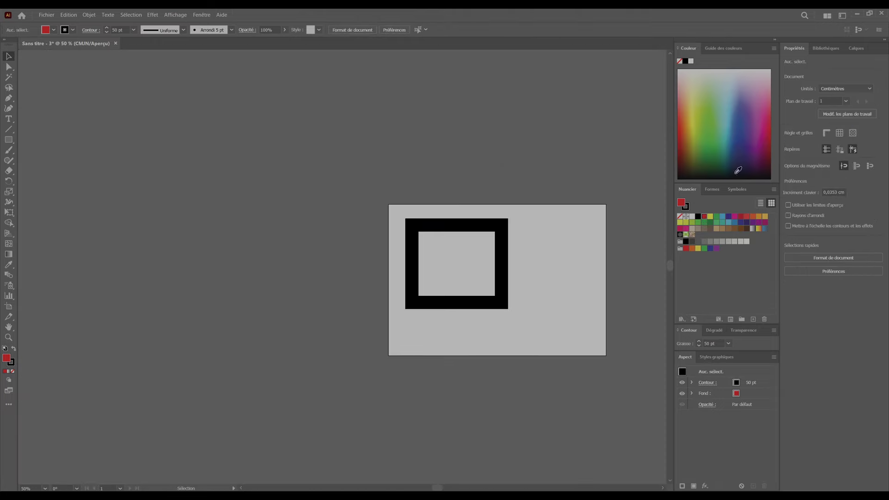
Step: Turn the transparency grid back on and delete the bordered white rectangle
{"action": "left_click", "coordinate": [855, 135]}
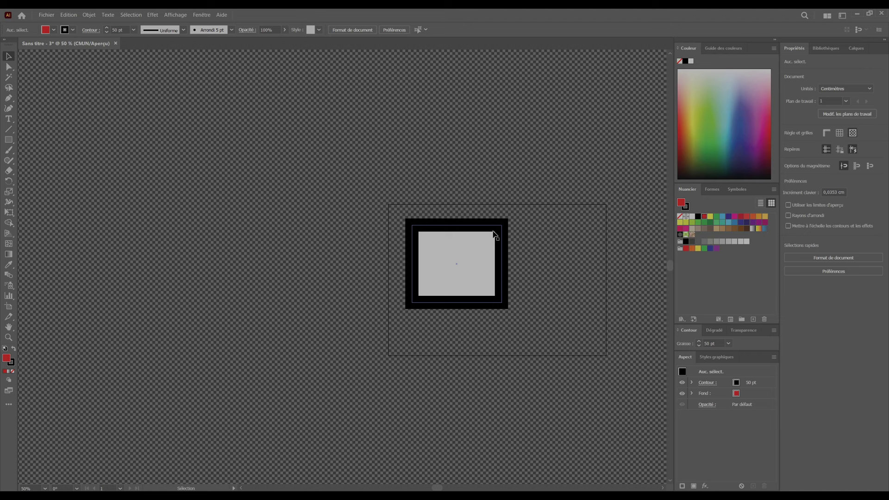
{"action": "left_click_drag", "start_coordinate": [489, 235], "coordinate": [324, 141]}
{"action": "key", "text": "Delete"}
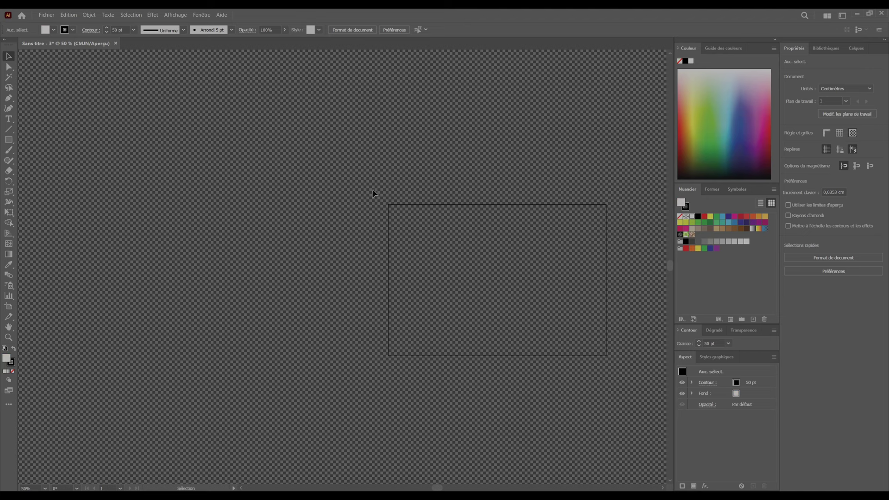
Step: Open the image pngegg (2).png from the tuto folder as its own document
{"action": "left_click", "coordinate": [47, 15]}
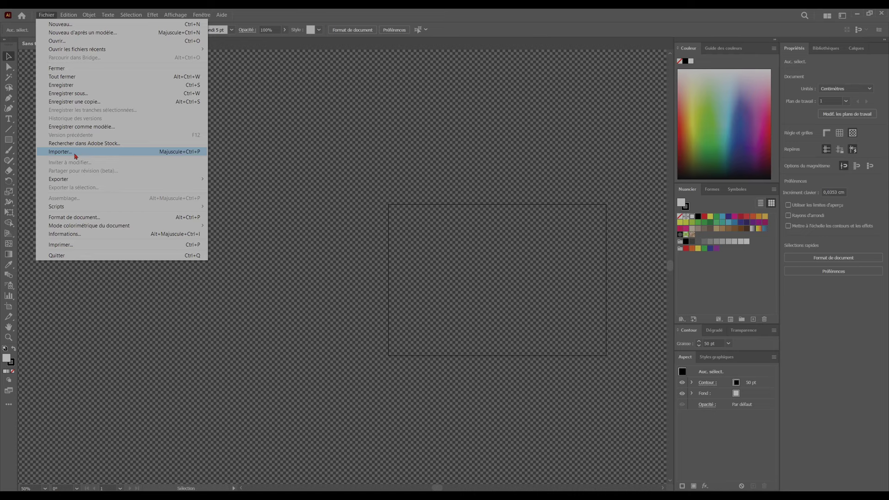
{"action": "left_click", "coordinate": [55, 42]}
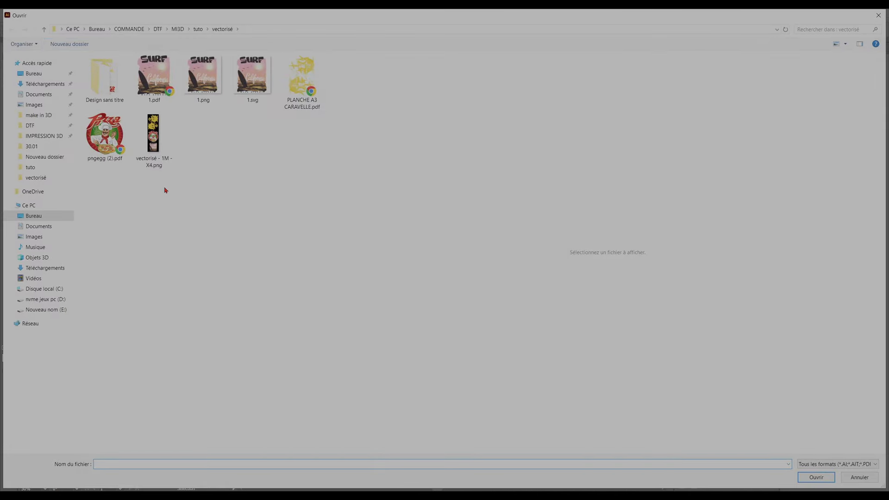
{"action": "left_click", "coordinate": [198, 29]}
{"action": "left_click", "coordinate": [308, 176]}
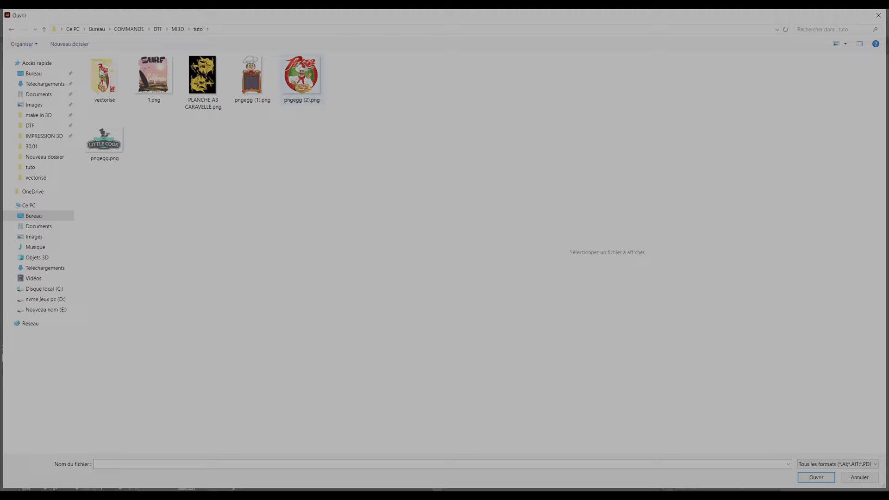
{"action": "left_click", "coordinate": [302, 75]}
{"action": "left_click", "coordinate": [202, 75]}
{"action": "double_click", "coordinate": [301, 75]}
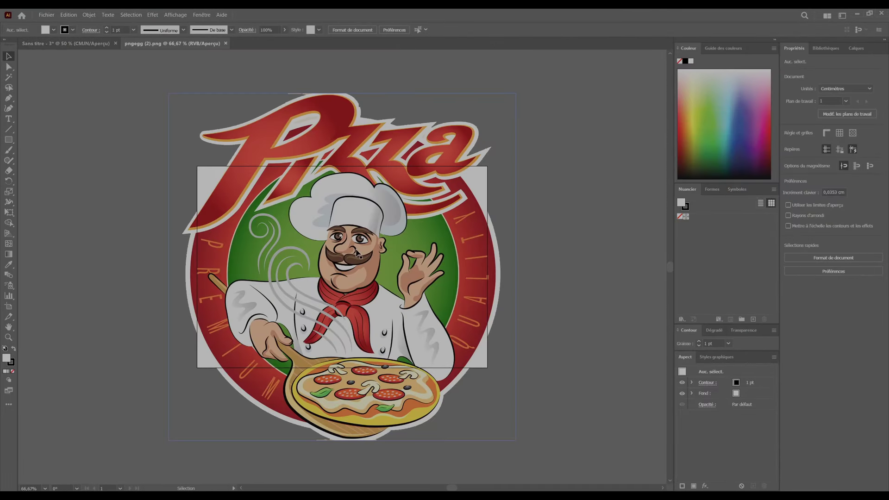
Step: Move the pizza logo image up and to the right so it partly clears the artboard
{"action": "left_click_drag", "start_coordinate": [356, 250], "coordinate": [422, 155]}
{"action": "scroll", "coordinate": [404, 208], "scroll_direction": "up", "scroll_amount": 3}
{"action": "scroll", "coordinate": [373, 171], "scroll_direction": "down", "scroll_amount": 2}
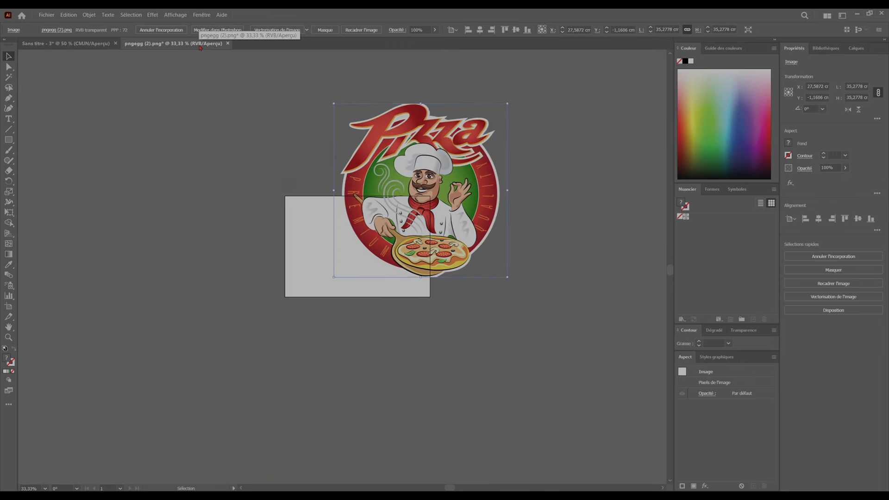
Step: Compare the untitled document with the opened image document and try to transfer the pizza logo into the untitled one
{"action": "left_click", "coordinate": [83, 47]}
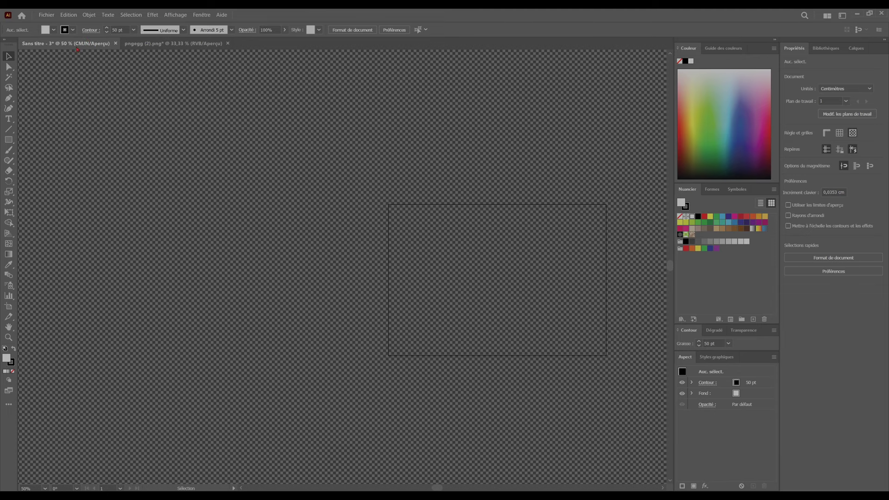
{"action": "left_click", "coordinate": [178, 45]}
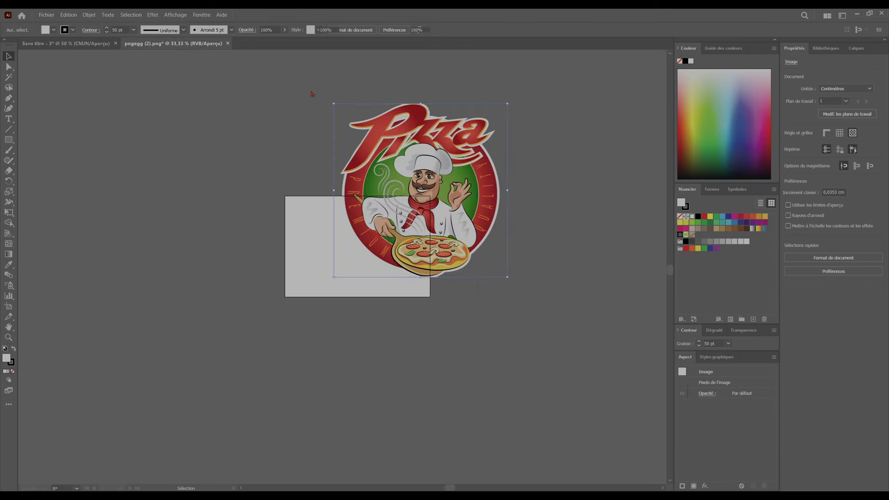
{"action": "left_click_drag", "start_coordinate": [430, 178], "coordinate": [61, 40]}
Step: Import pngegg (2).png as a linked image into the untitled document despite its unsaved changes, and delete the placed image
{"action": "left_click", "coordinate": [46, 14]}
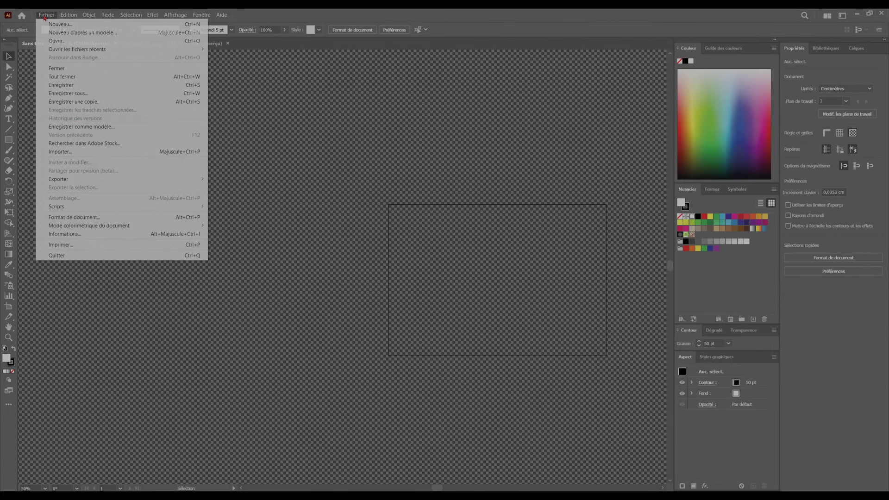
{"action": "left_click", "coordinate": [85, 153]}
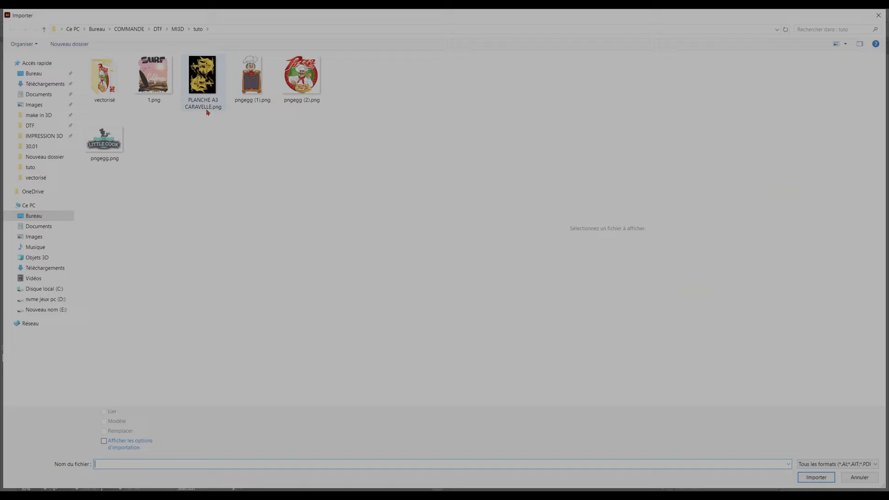
{"action": "left_click", "coordinate": [301, 73]}
{"action": "double_click", "coordinate": [301, 74]}
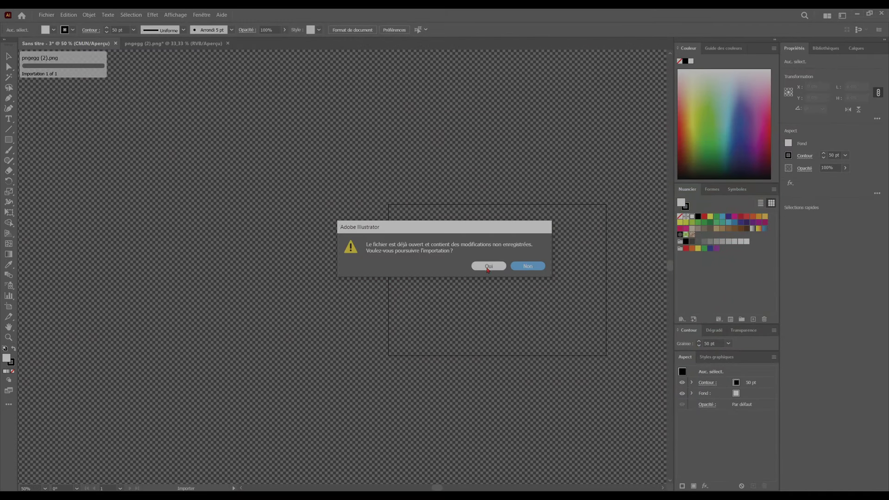
{"action": "left_click", "coordinate": [489, 266]}
{"action": "left_click", "coordinate": [429, 198]}
{"action": "left_click_drag", "start_coordinate": [559, 356], "coordinate": [273, 79]}
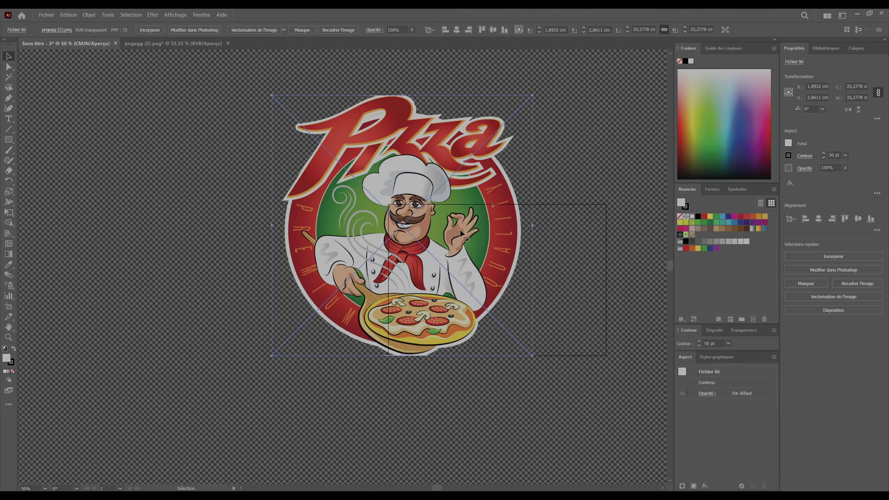
{"action": "key", "text": "Delete"}
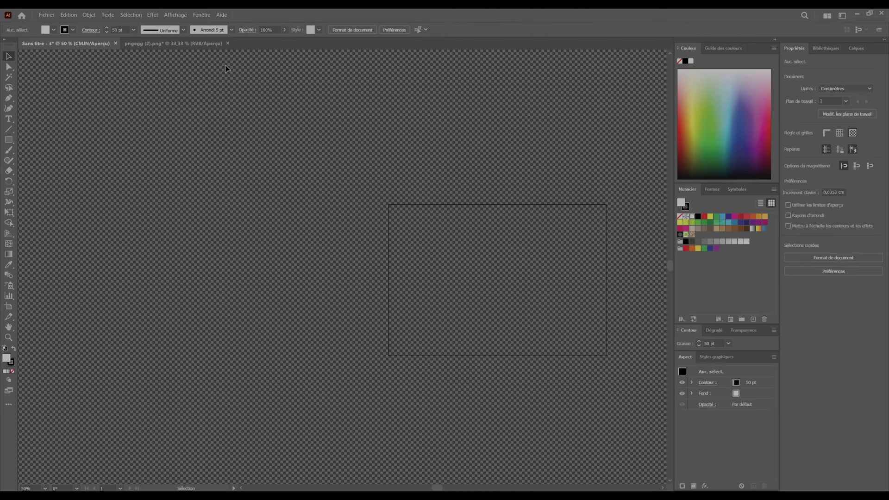
Step: In the pngegg (2).png document, move the pizza logo up and right, mostly off the artboard, and inspect its pixels close up
{"action": "left_click", "coordinate": [204, 44]}
{"action": "left_click_drag", "start_coordinate": [323, 167], "coordinate": [469, 170]}
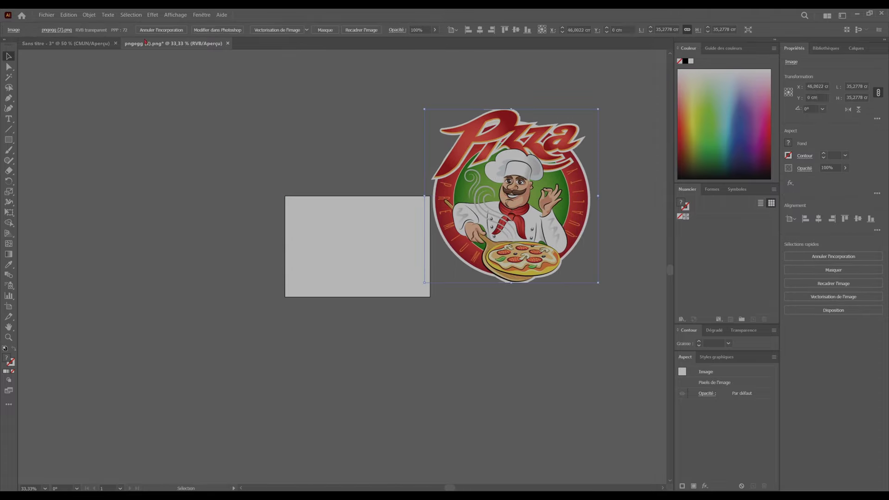
{"action": "left_click", "coordinate": [46, 14]}
{"action": "left_click", "coordinate": [349, 130]}
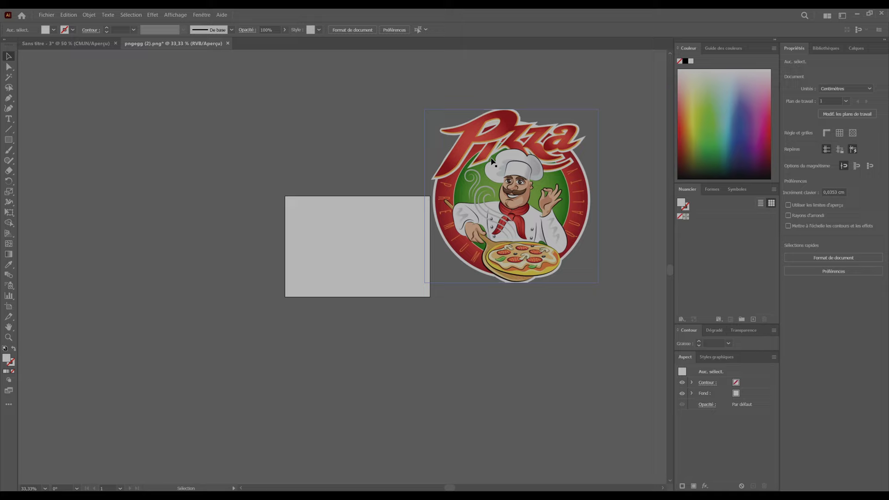
{"action": "left_click_drag", "start_coordinate": [428, 122], "coordinate": [422, 122]}
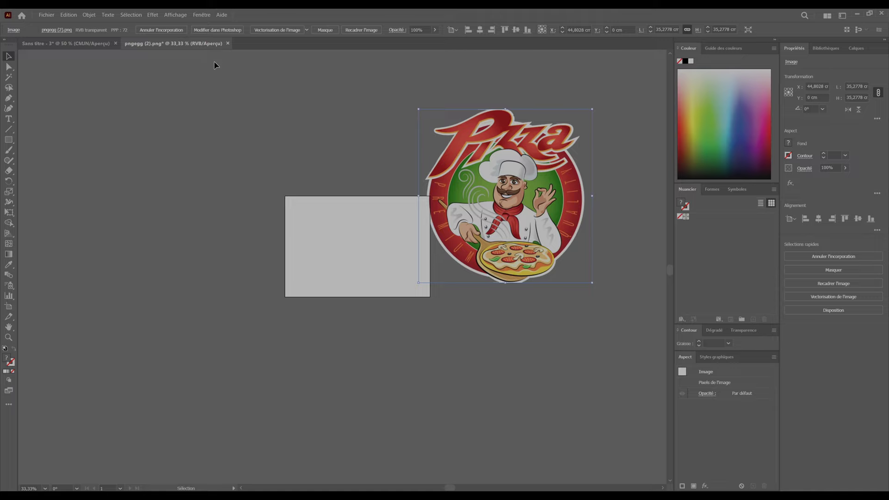
{"action": "left_click_drag", "start_coordinate": [512, 189], "coordinate": [507, 191]}
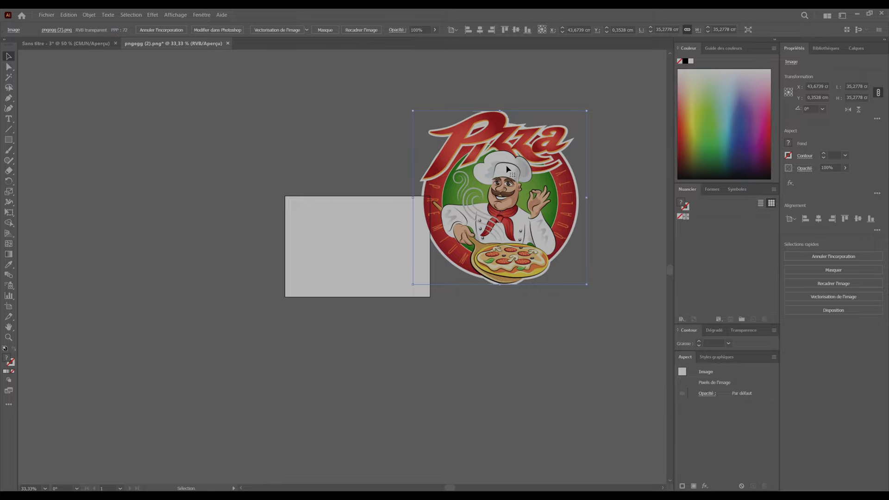
{"action": "scroll", "coordinate": [506, 169], "scroll_direction": "up", "scroll_amount": 10}
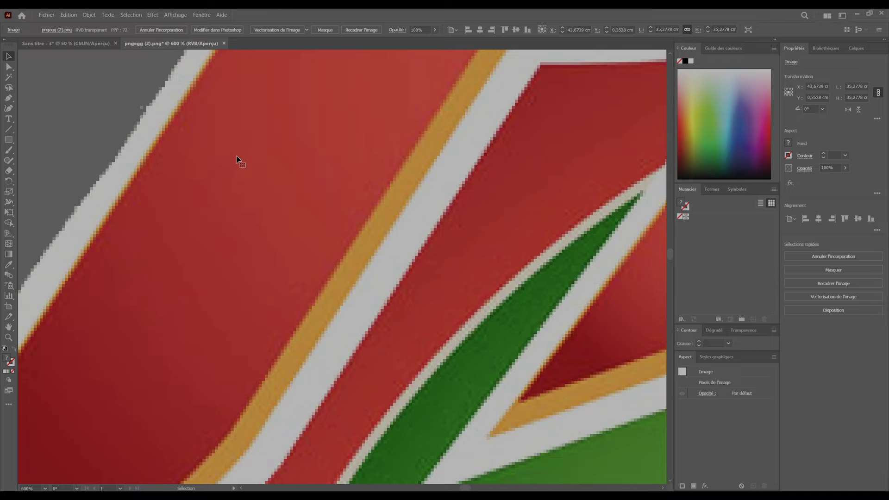
{"action": "scroll", "coordinate": [388, 260], "scroll_direction": "down", "scroll_amount": 10}
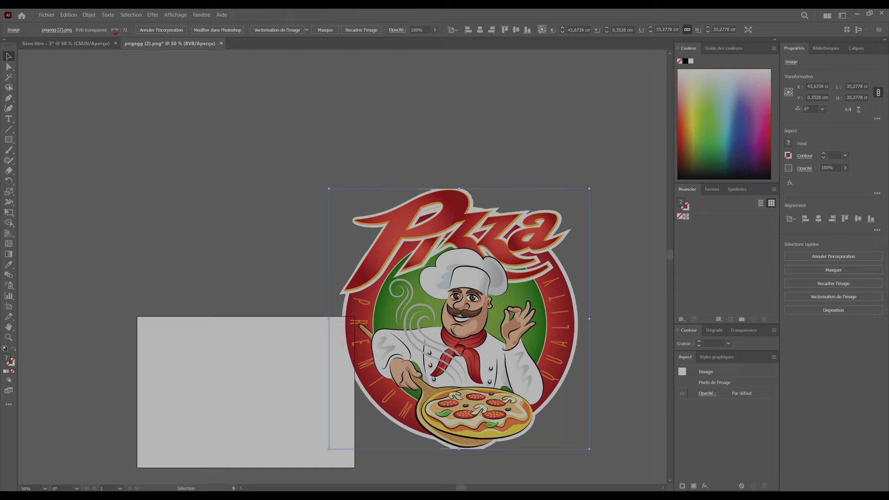
{"action": "left_click_drag", "start_coordinate": [444, 285], "coordinate": [425, 238]}
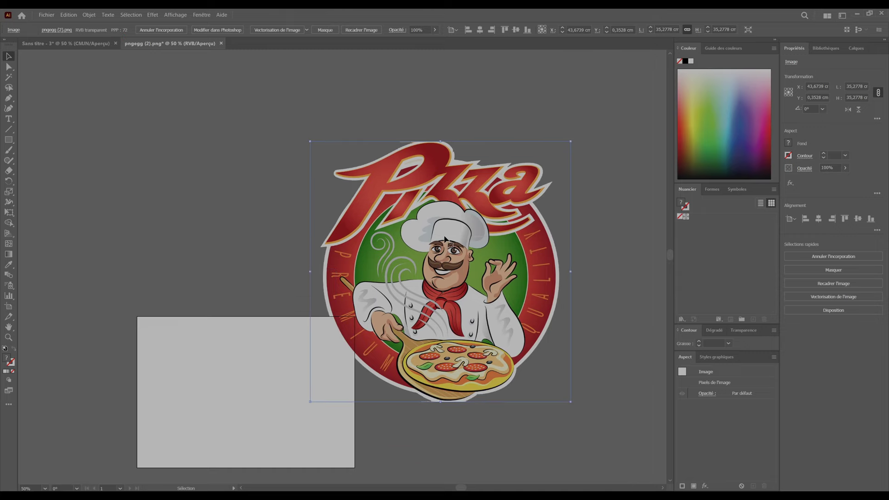
Step: Cut the pizza logo from the pngegg (2).png document and paste it into the untitled CMYK document
{"action": "right_click", "coordinate": [445, 230]}
{"action": "left_click", "coordinate": [472, 234]}
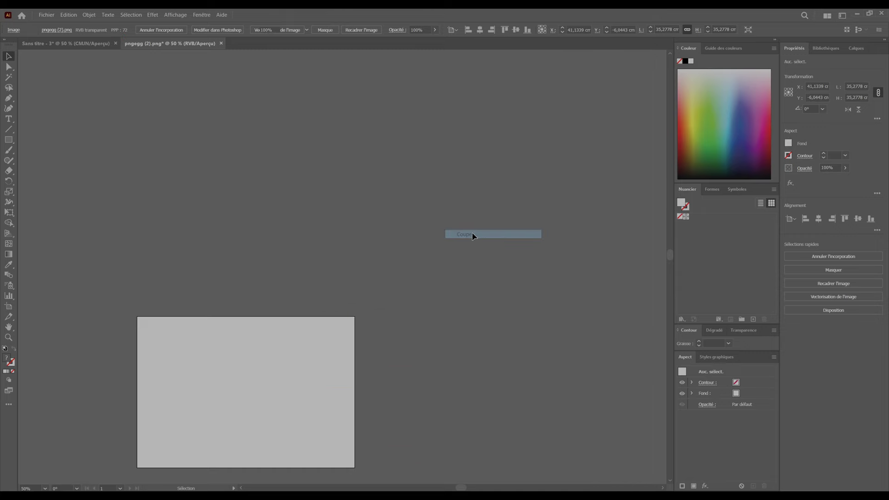
{"action": "key", "text": "ctrl+Tab"}
{"action": "right_click", "coordinate": [410, 234]}
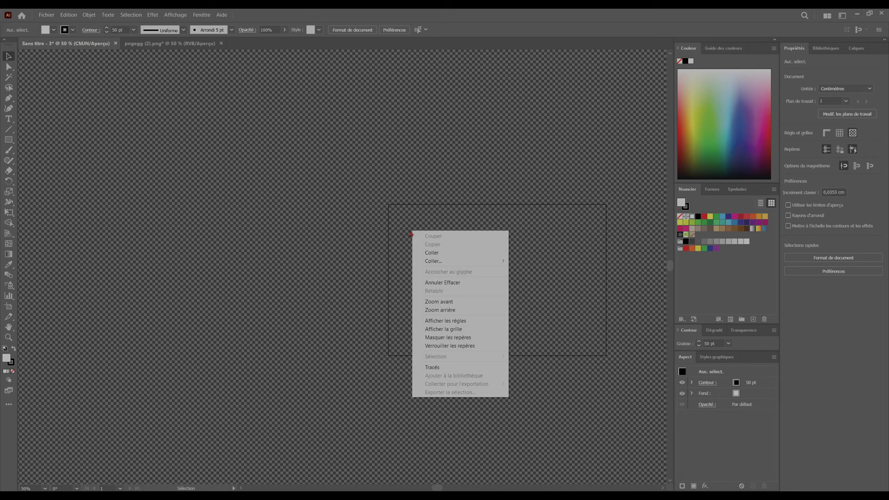
{"action": "left_click", "coordinate": [433, 252]}
{"action": "right_click", "coordinate": [354, 102]}
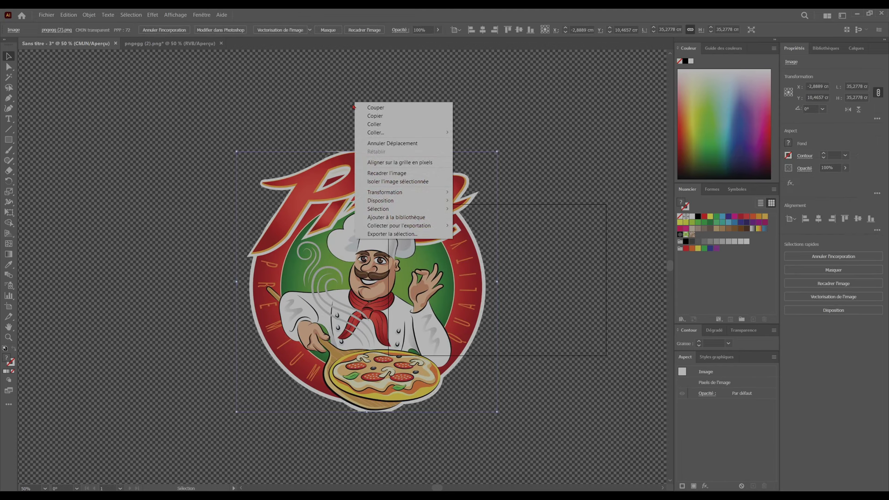
{"action": "left_click", "coordinate": [311, 90]}
{"action": "right_click", "coordinate": [313, 89]}
{"action": "left_click", "coordinate": [337, 118]}
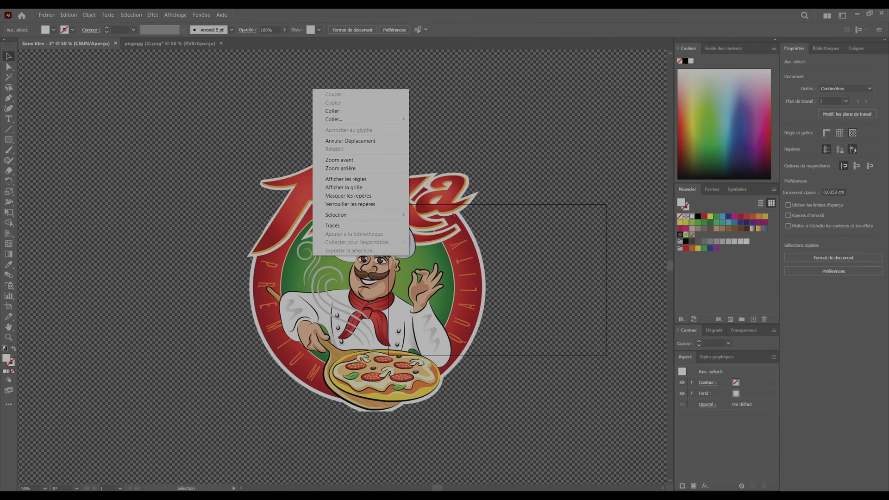
Step: Resize the pasted pizza logo proportionally to 15 cm wide and position it in the artboard's upper-left corner
{"action": "left_click_drag", "start_coordinate": [494, 305], "coordinate": [604, 306]}
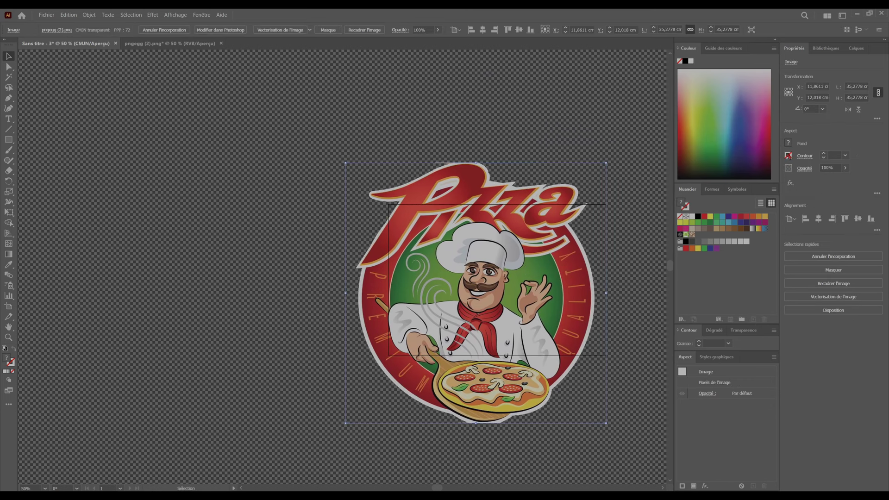
{"action": "left_click", "coordinate": [851, 86]}
{"action": "type", "text": "15cm"}
{"action": "key", "text": "Return"}
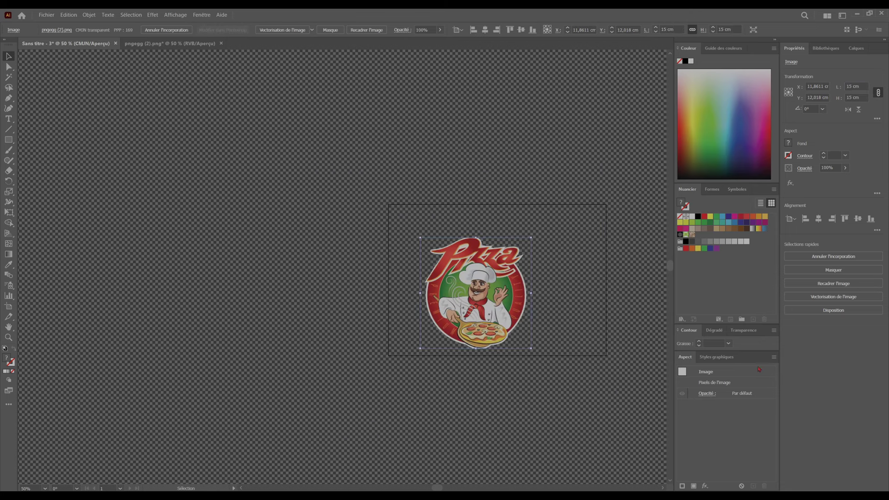
{"action": "left_click_drag", "start_coordinate": [481, 296], "coordinate": [449, 267]}
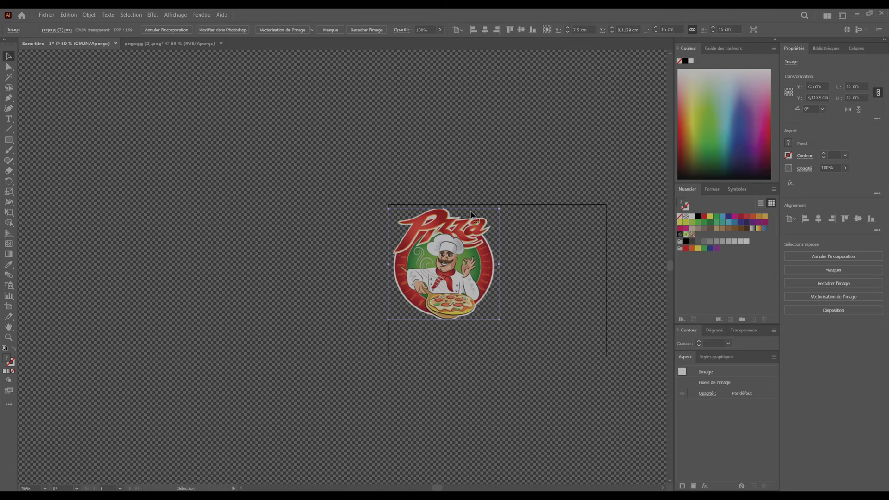
{"action": "left_click", "coordinate": [465, 168]}
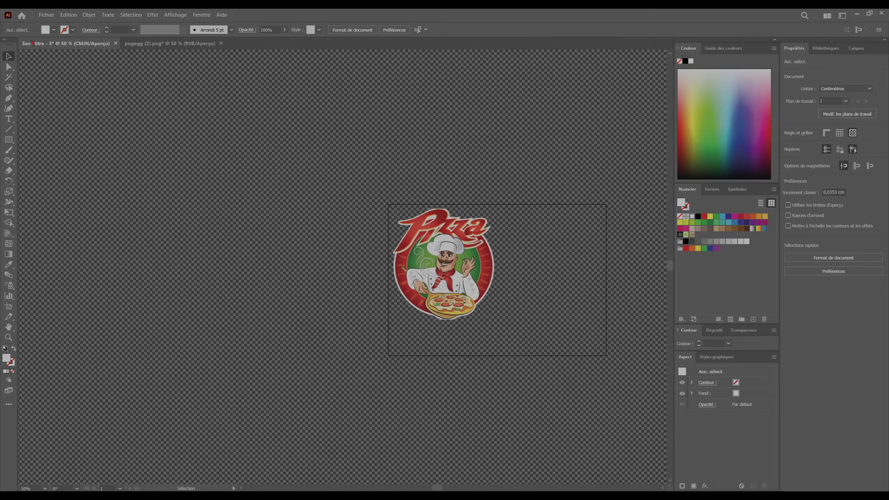
Step: Open the image pngegg.png from the tuto folder as its own document
{"action": "left_click", "coordinate": [47, 15]}
{"action": "left_click", "coordinate": [52, 44]}
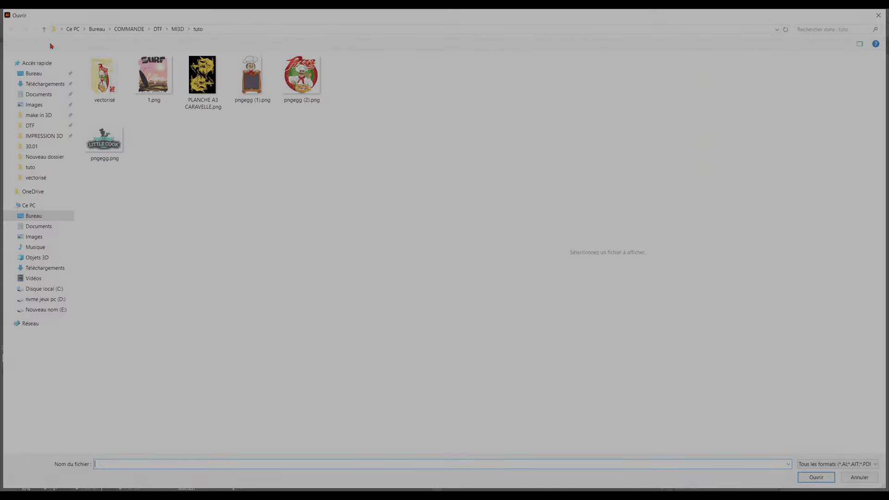
{"action": "left_click", "coordinate": [107, 146]}
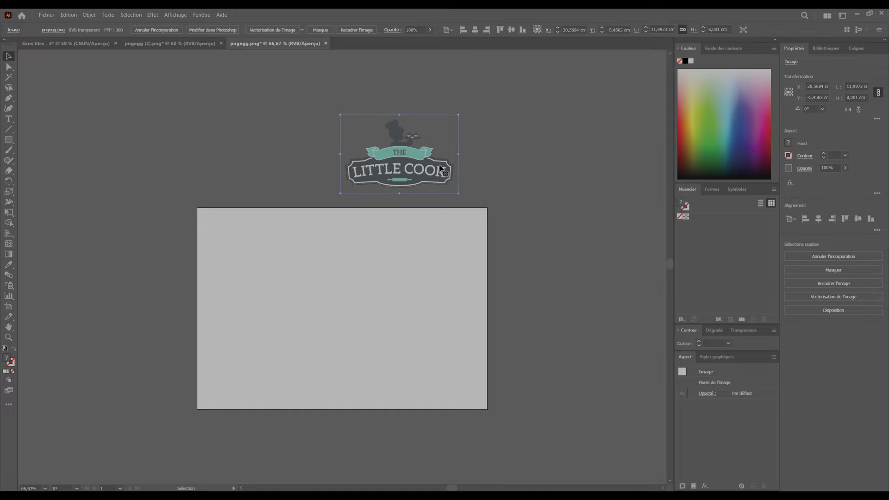
Step: Copy the Little Cook logo into the untitled document and place it at the artboard's upper right, beside the pizza logo
{"action": "right_click", "coordinate": [398, 145]}
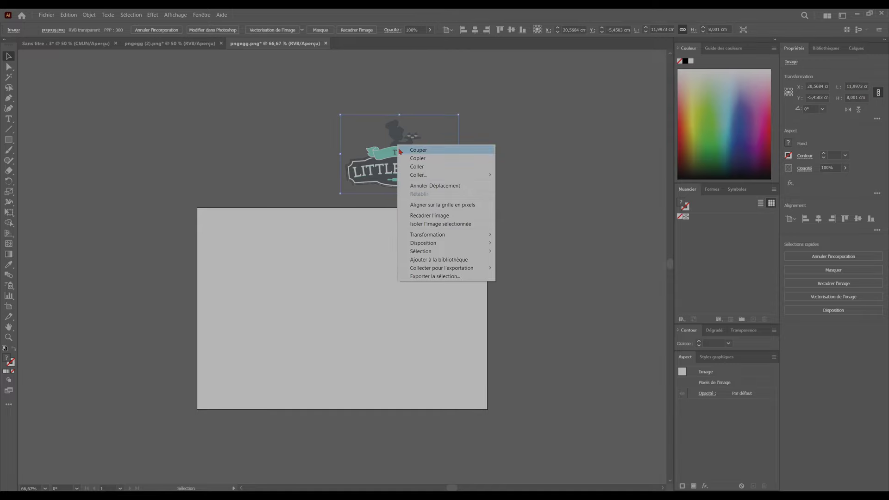
{"action": "left_click", "coordinate": [428, 158]}
{"action": "left_click", "coordinate": [64, 43]}
{"action": "right_click", "coordinate": [492, 162]}
{"action": "left_click", "coordinate": [506, 182]}
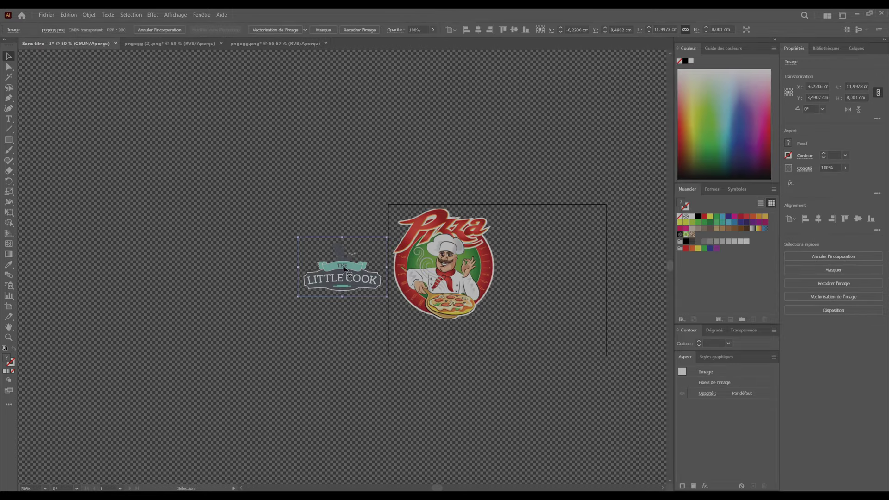
{"action": "left_click_drag", "start_coordinate": [343, 269], "coordinate": [554, 232]}
{"action": "left_click", "coordinate": [581, 288]}
Step: Shift the Little Cook logo slightly down so it fits just below the artboard's upper edge
{"action": "scroll", "coordinate": [579, 283], "scroll_direction": "left", "scroll_amount": 1}
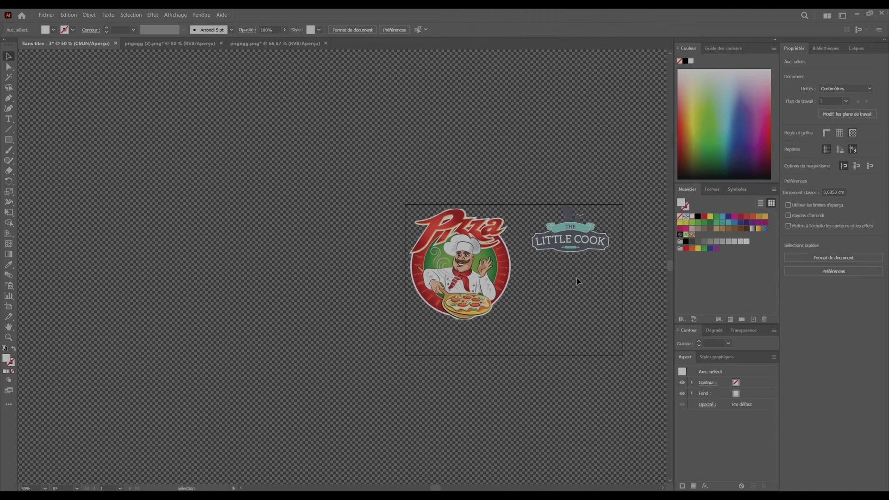
{"action": "scroll", "coordinate": [574, 280], "scroll_direction": "right", "scroll_amount": 2}
{"action": "scroll", "coordinate": [553, 255], "scroll_direction": "up", "scroll_amount": 1}
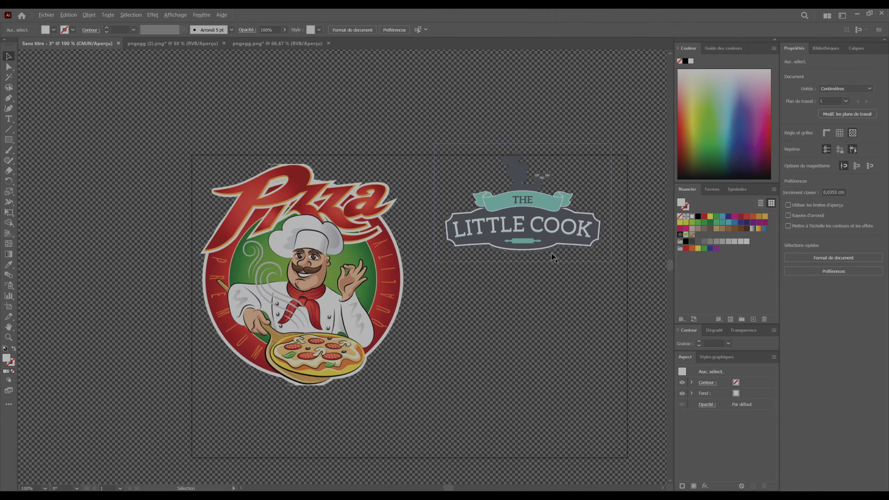
{"action": "scroll", "coordinate": [553, 256], "scroll_direction": "up", "scroll_amount": 1}
{"action": "left_click", "coordinate": [482, 219]}
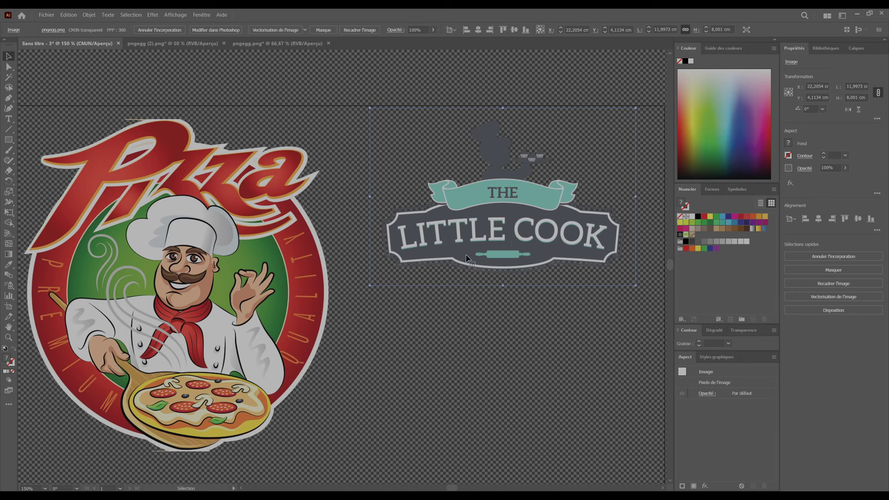
{"action": "left_click", "coordinate": [493, 328]}
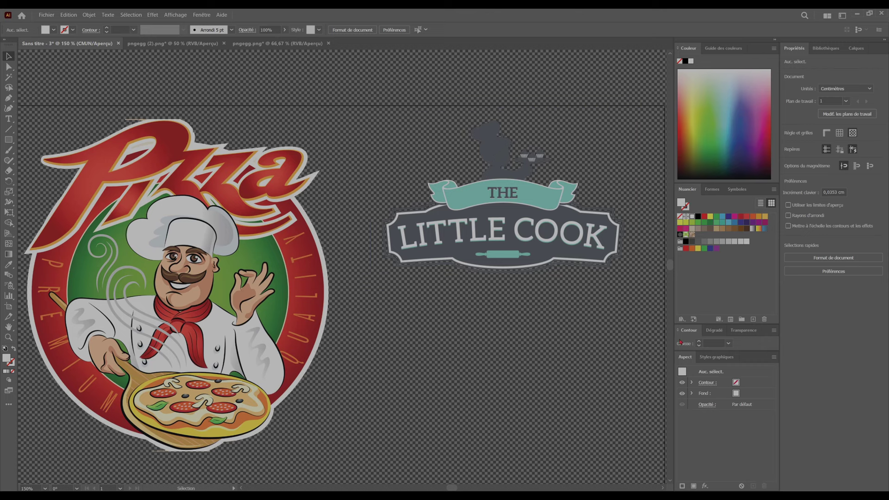
Step: Set the transparency grid colour to Moyenne in the document setup
{"action": "left_click", "coordinate": [847, 263]}
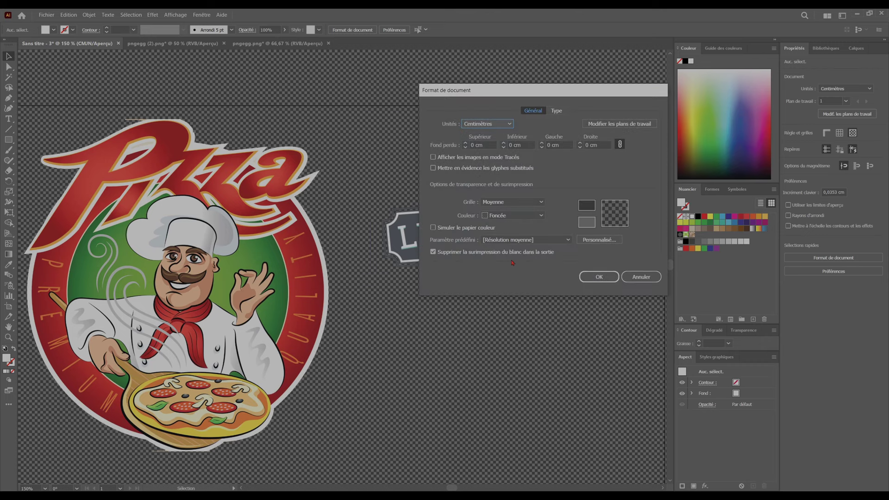
{"action": "left_click", "coordinate": [511, 216]}
{"action": "left_click", "coordinate": [509, 251]}
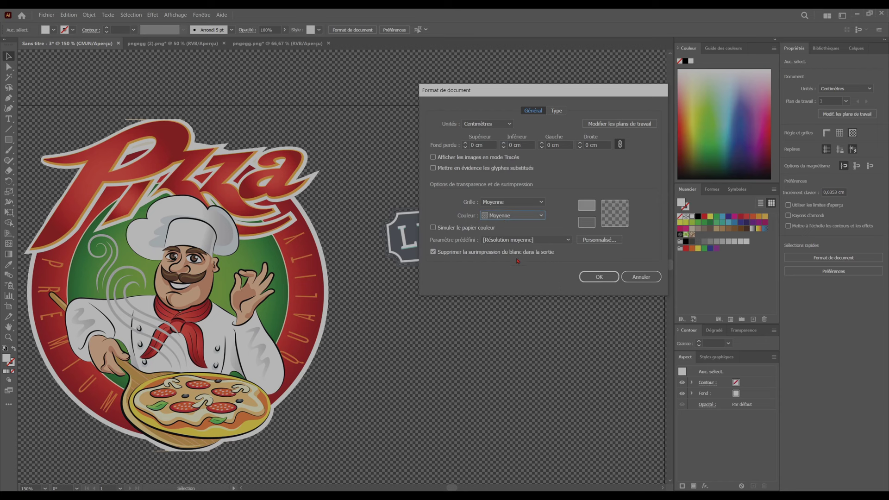
{"action": "left_click", "coordinate": [601, 278]}
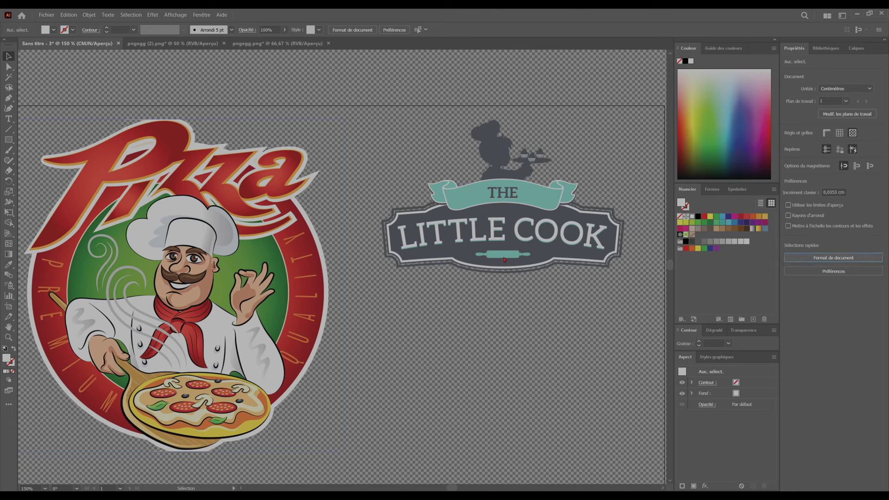
Step: Set the transparency grid colour to Claire in the document setup and nudge the Little Cook logo slightly left
{"action": "left_click", "coordinate": [512, 216]}
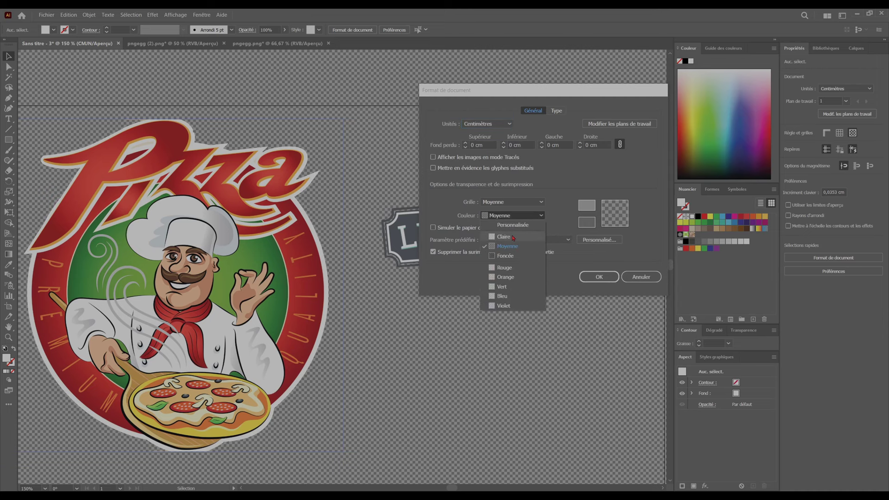
{"action": "left_click", "coordinate": [513, 237]}
{"action": "key", "text": "Return"}
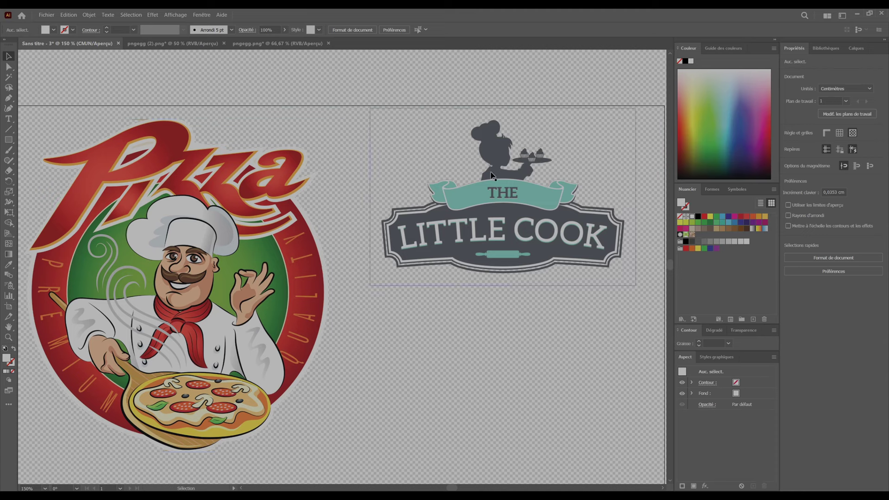
{"action": "left_click_drag", "start_coordinate": [458, 239], "coordinate": [441, 238]}
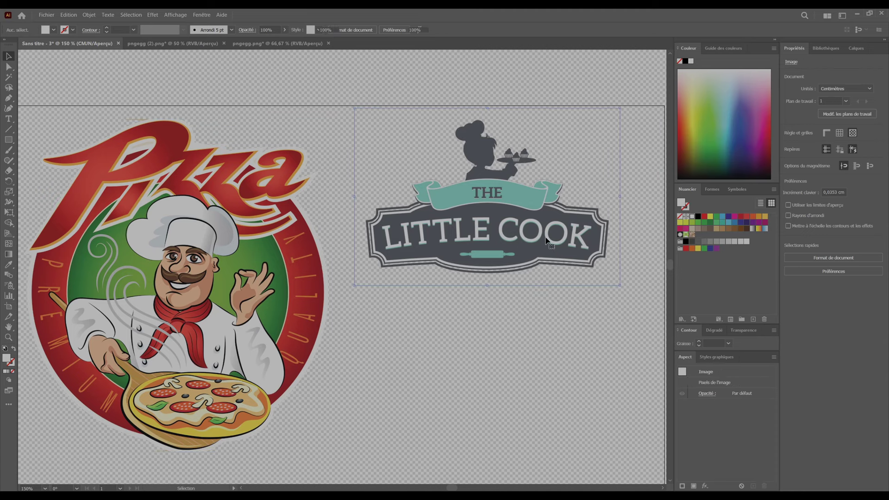
{"action": "left_click", "coordinate": [500, 314]}
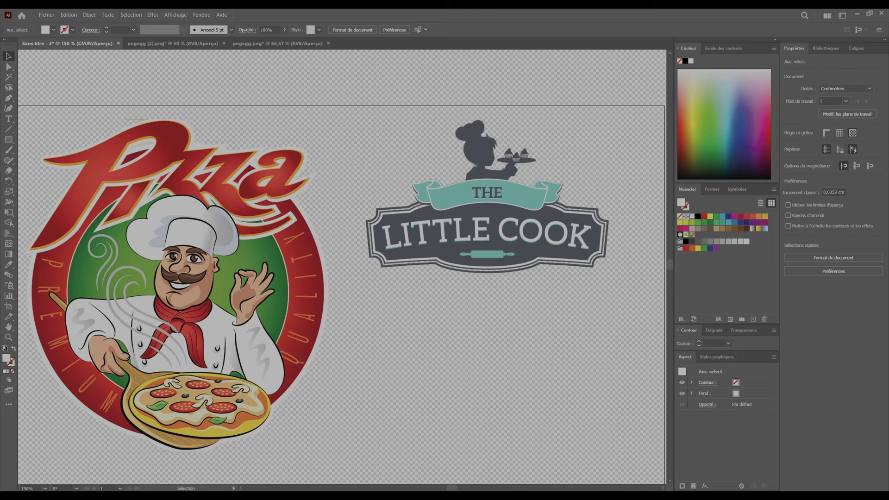
Step: Set the transparency grid colour to Foncée in the document setup
{"action": "left_click", "coordinate": [833, 257]}
{"action": "left_click", "coordinate": [512, 216]}
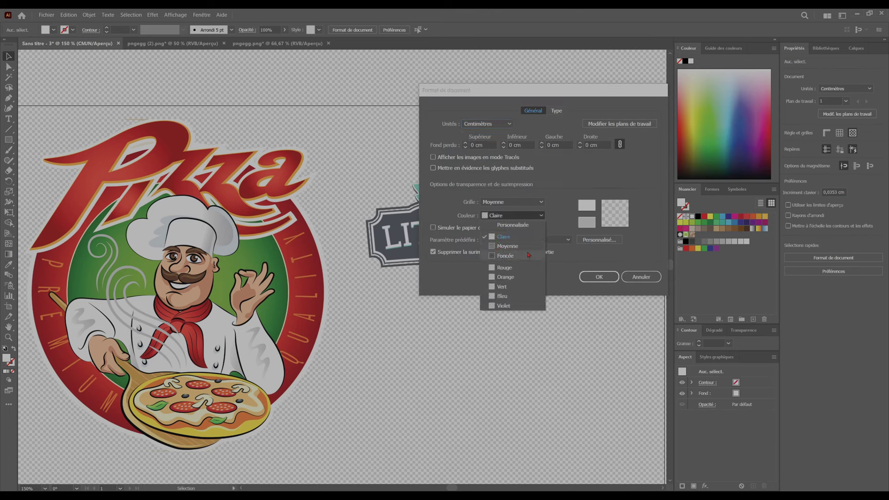
{"action": "left_click", "coordinate": [507, 245]}
{"action": "left_click", "coordinate": [513, 215]}
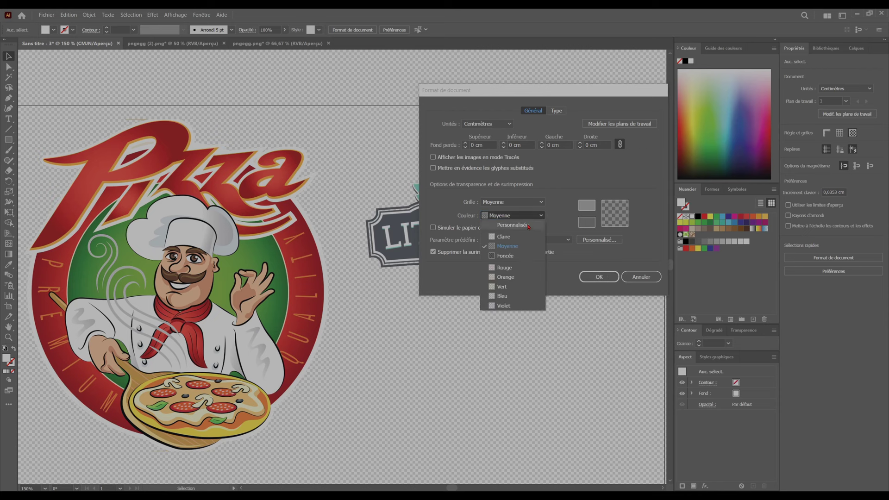
{"action": "left_click", "coordinate": [517, 256]}
{"action": "left_click", "coordinate": [599, 276]}
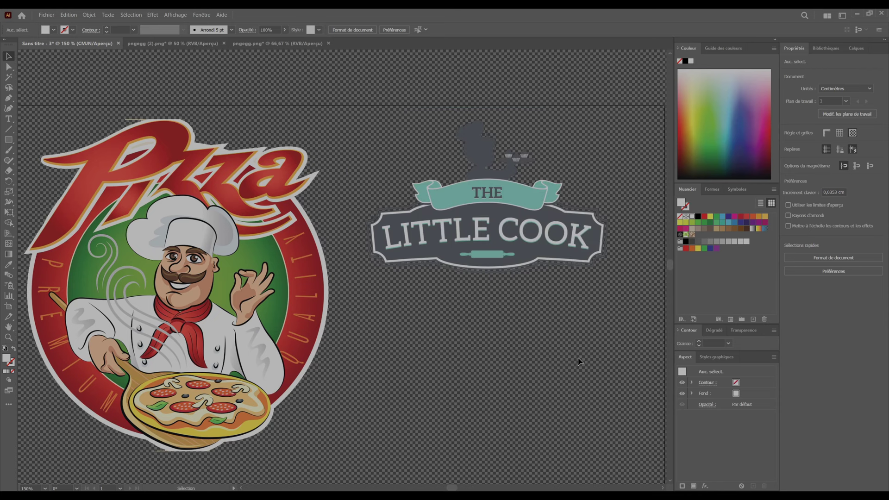
Step: Move the Little Cook logo slightly down and set the transparency grid colour to Moyenne in the document setup
{"action": "left_click_drag", "start_coordinate": [533, 252], "coordinate": [528, 272]}
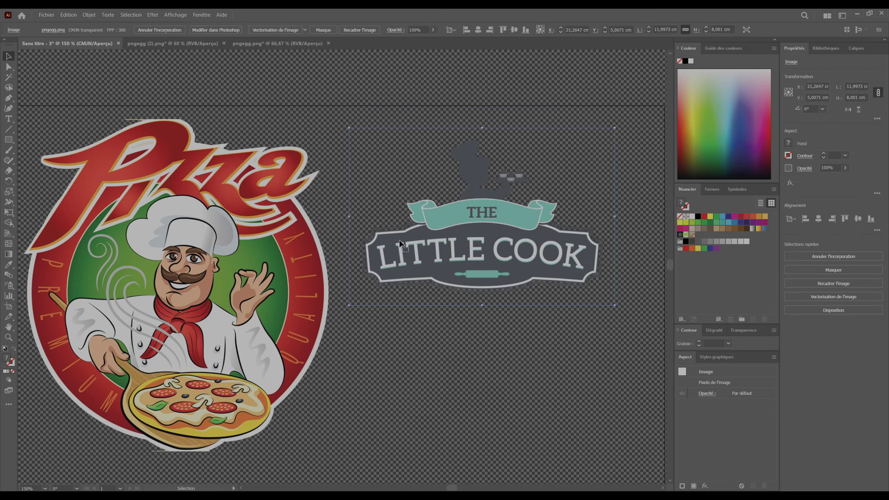
{"action": "left_click", "coordinate": [451, 341]}
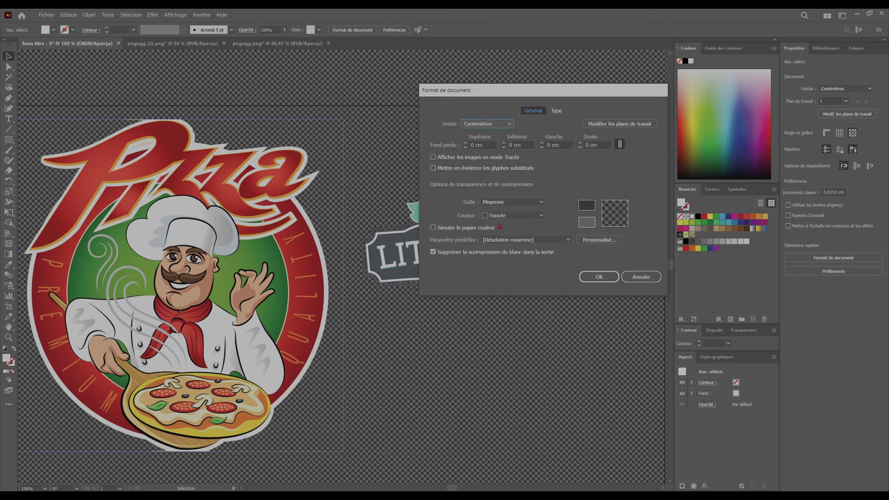
{"action": "left_click", "coordinate": [499, 216]}
{"action": "left_click", "coordinate": [499, 224]}
{"action": "left_click", "coordinate": [542, 192]}
{"action": "left_click", "coordinate": [499, 216]}
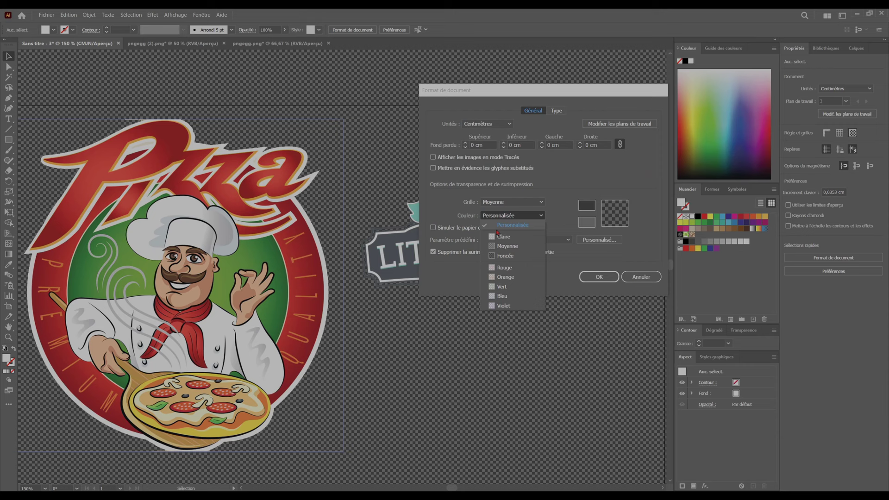
{"action": "left_click", "coordinate": [508, 246]}
{"action": "left_click", "coordinate": [599, 277]}
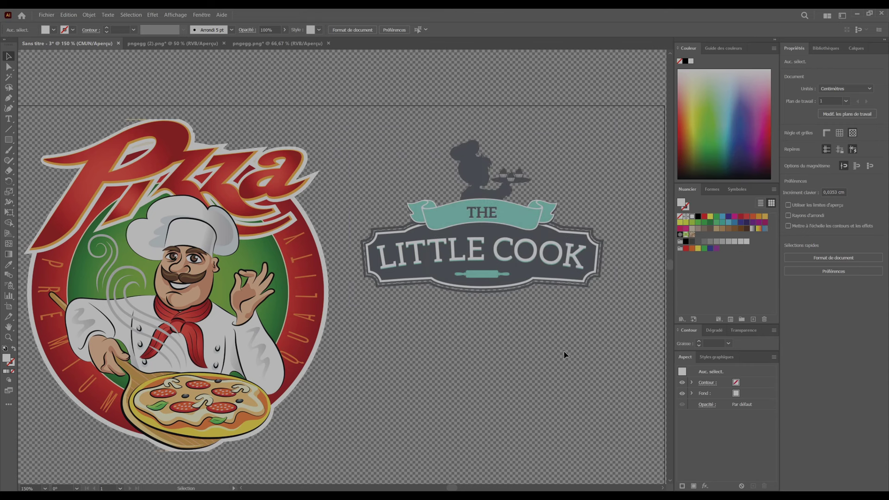
Step: Duplicate the Little Cook logo, scale the copy down to about 6.8 cm wide and place it in the artboard's lower-right corner
{"action": "scroll", "coordinate": [472, 272], "scroll_direction": "down", "scroll_amount": 2}
{"action": "left_click", "coordinate": [486, 269]}
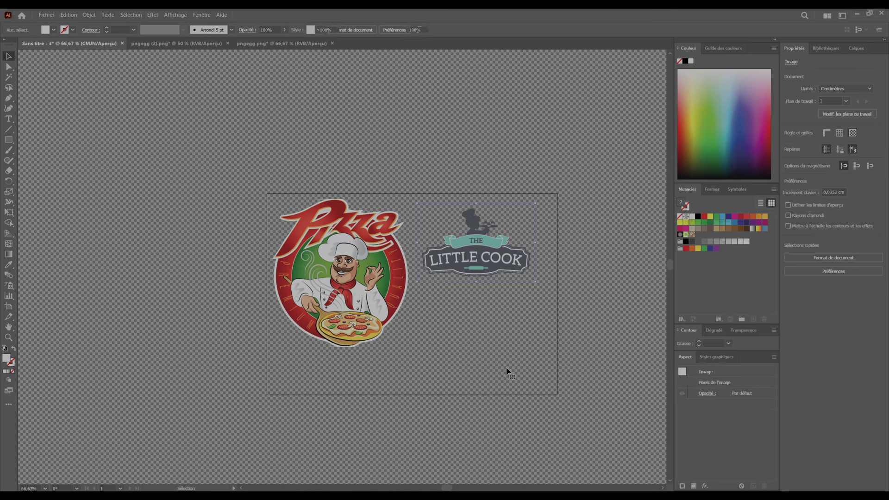
{"action": "right_click", "coordinate": [458, 225]}
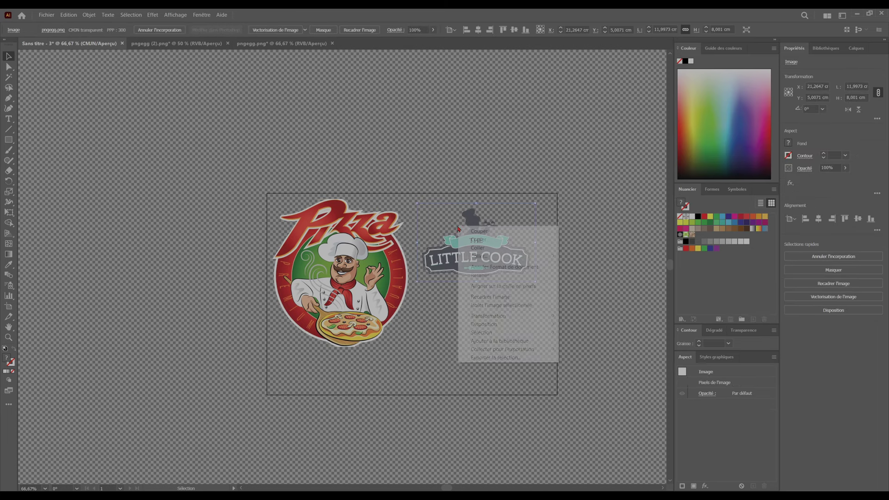
{"action": "left_click", "coordinate": [487, 241]}
{"action": "right_click", "coordinate": [460, 319]}
{"action": "left_click", "coordinate": [479, 339]}
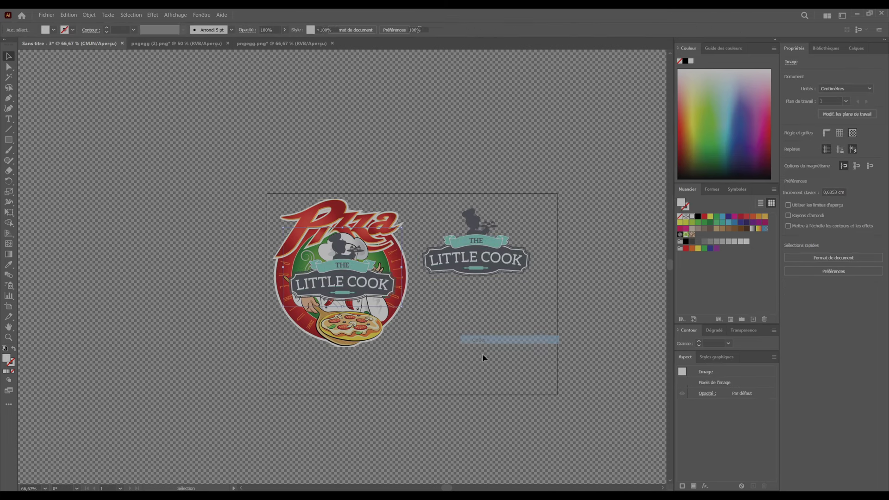
{"action": "left_click_drag", "start_coordinate": [322, 265], "coordinate": [535, 386]}
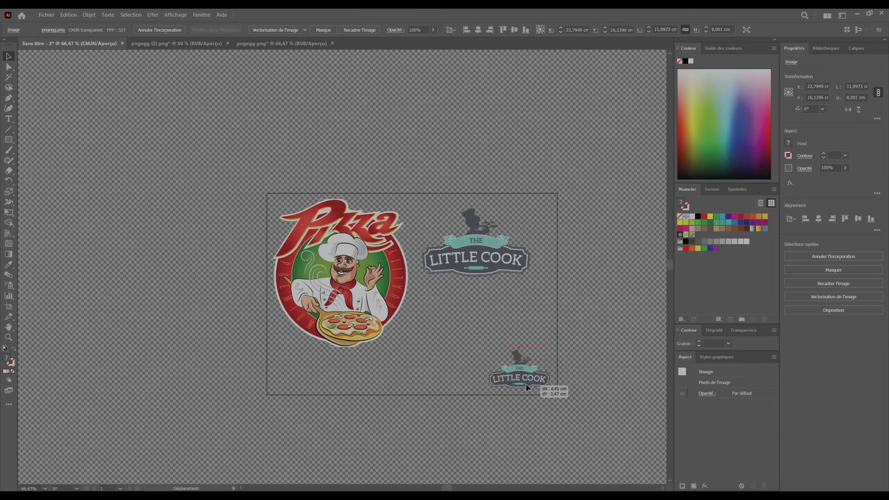
Step: Place a reduced copy of the pizza logo at the artboard's lower edge, between the large pizza logo and the small Little Cook logo
{"action": "left_click", "coordinate": [354, 295]}
{"action": "left_click_drag", "start_coordinate": [354, 294], "coordinate": [441, 347]}
{"action": "left_click_drag", "start_coordinate": [503, 397], "coordinate": [451, 370]}
{"action": "left_click_drag", "start_coordinate": [350, 280], "coordinate": [348, 274]}
{"action": "left_click", "coordinate": [613, 160]}
{"action": "key", "text": "ctrl+1"}
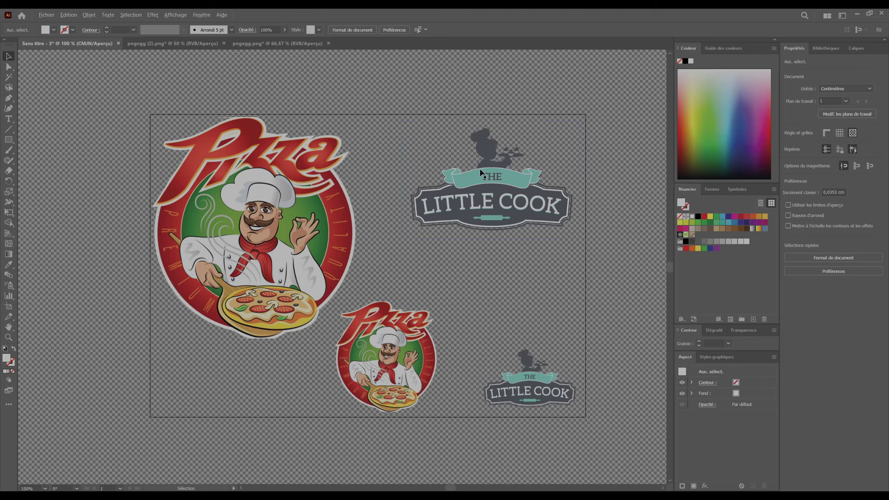
Step: Examine the edge pixels of the large Little Cook logo's ribbon at high magnification
{"action": "scroll", "coordinate": [480, 170], "scroll_direction": "up", "scroll_amount": 5}
{"action": "scroll", "coordinate": [423, 169], "scroll_direction": "up", "scroll_amount": 2}
{"action": "scroll", "coordinate": [554, 264], "scroll_direction": "up", "scroll_amount": 4}
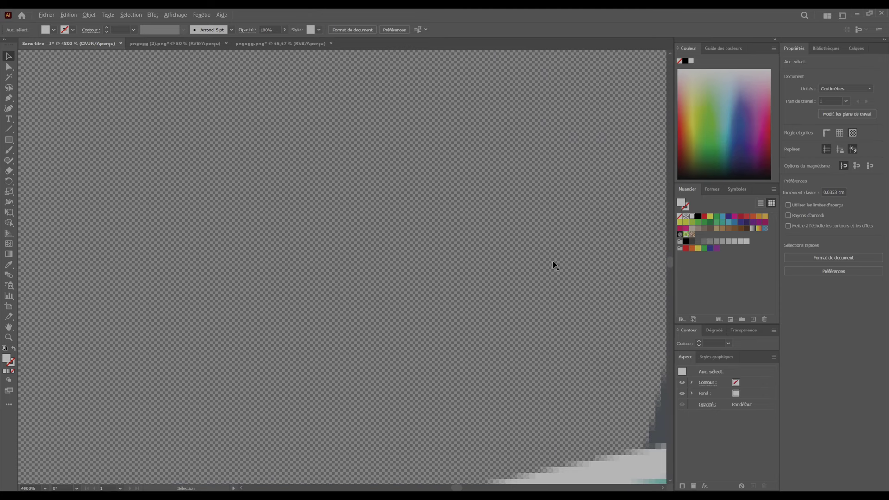
{"action": "scroll", "coordinate": [527, 393], "scroll_direction": "down", "scroll_amount": 1}
{"action": "scroll", "coordinate": [492, 409], "scroll_direction": "up", "scroll_amount": 4}
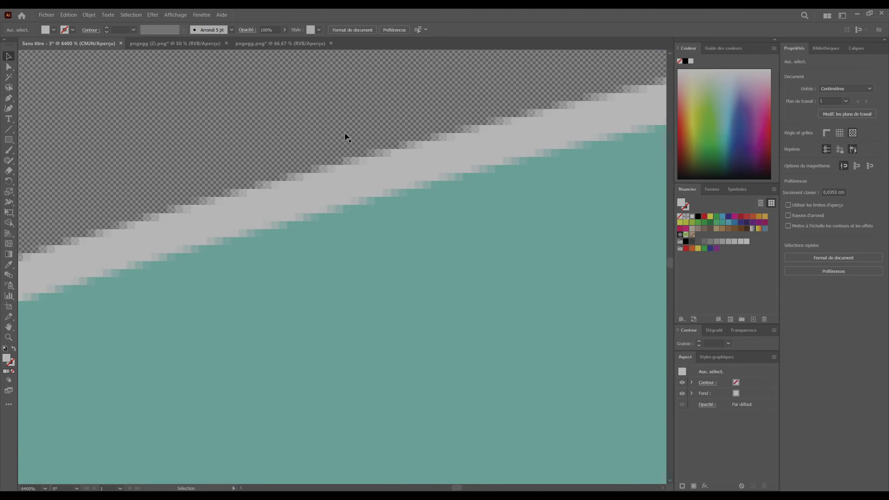
{"action": "scroll", "coordinate": [319, 184], "scroll_direction": "down", "scroll_amount": 1}
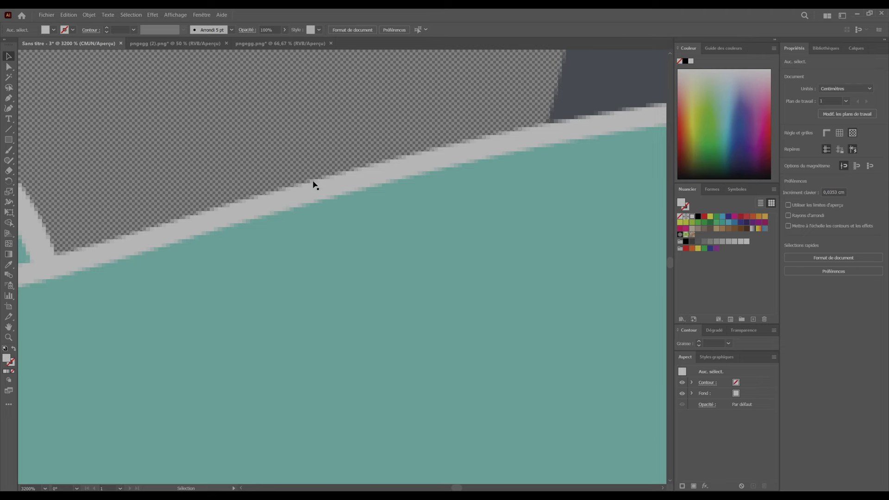
{"action": "scroll", "coordinate": [308, 196], "scroll_direction": "down", "scroll_amount": 8}
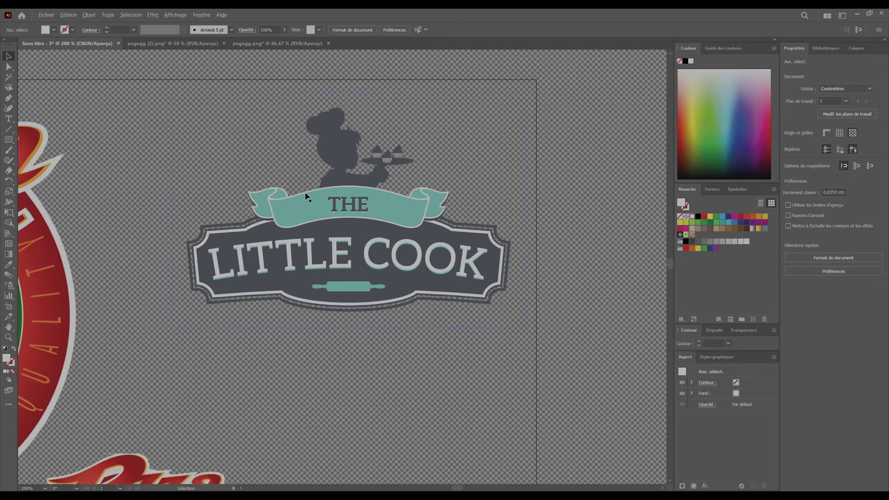
Step: Examine the outline of the large pizza logo's lettering up close, then review the whole artboard
{"action": "scroll", "coordinate": [278, 206], "scroll_direction": "down", "scroll_amount": 1}
{"action": "scroll", "coordinate": [247, 216], "scroll_direction": "left", "scroll_amount": 5}
{"action": "scroll", "coordinate": [203, 235], "scroll_direction": "left", "scroll_amount": 6}
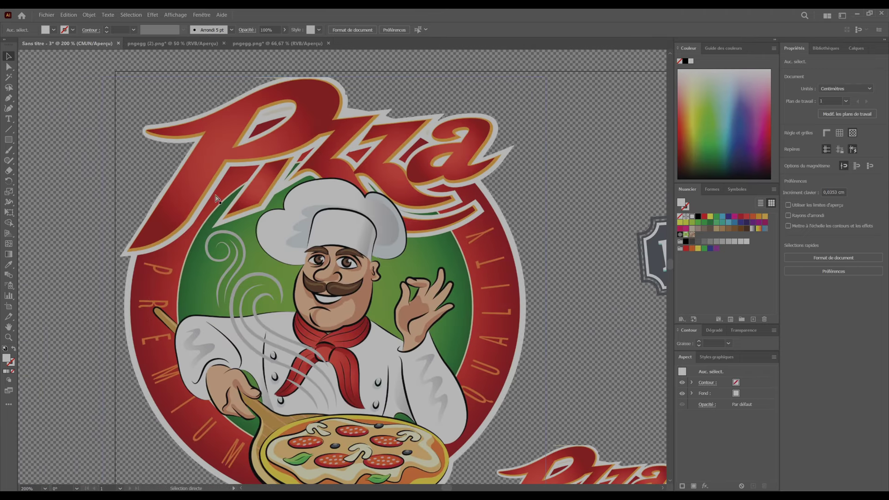
{"action": "scroll", "coordinate": [203, 113], "scroll_direction": "up", "scroll_amount": 7}
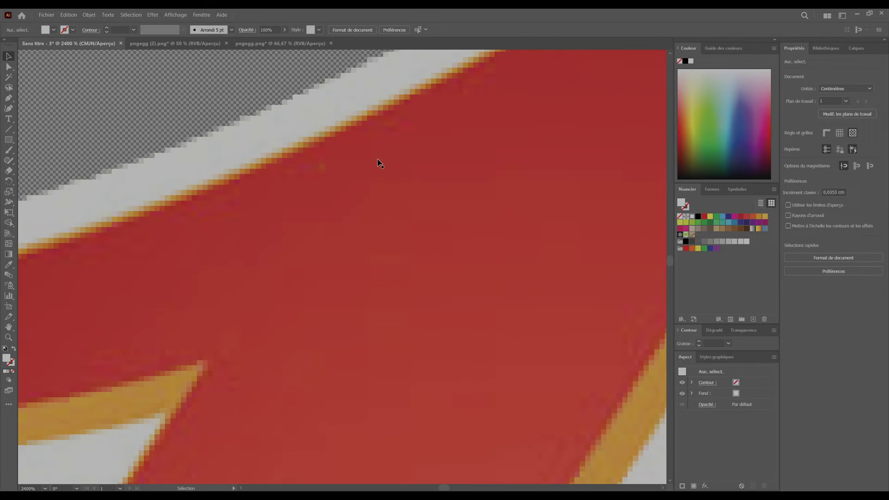
{"action": "scroll", "coordinate": [318, 218], "scroll_direction": "down", "scroll_amount": 6}
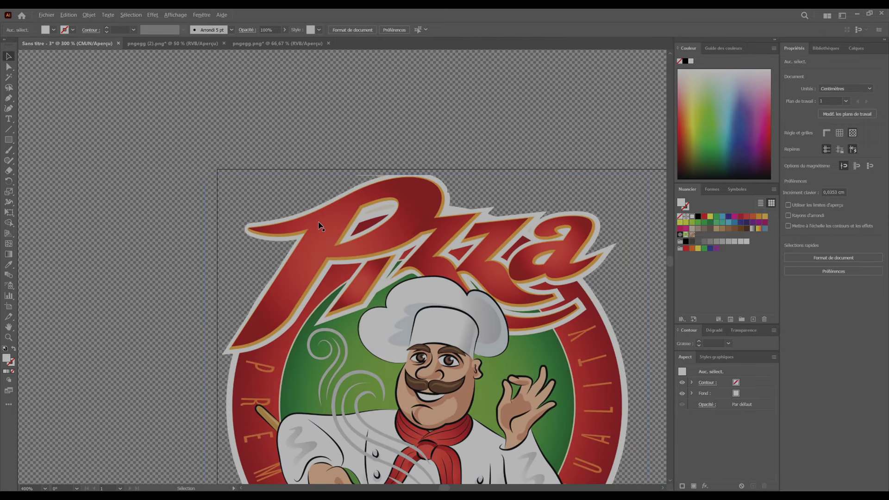
{"action": "scroll", "coordinate": [458, 272], "scroll_direction": "down", "scroll_amount": 3}
{"action": "scroll", "coordinate": [458, 272], "scroll_direction": "right", "scroll_amount": 2}
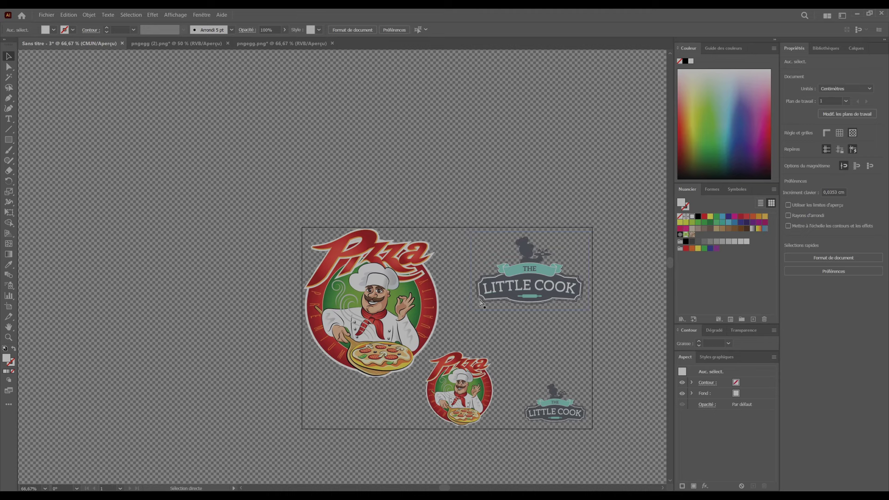
{"action": "scroll", "coordinate": [483, 336], "scroll_direction": "down", "scroll_amount": 3}
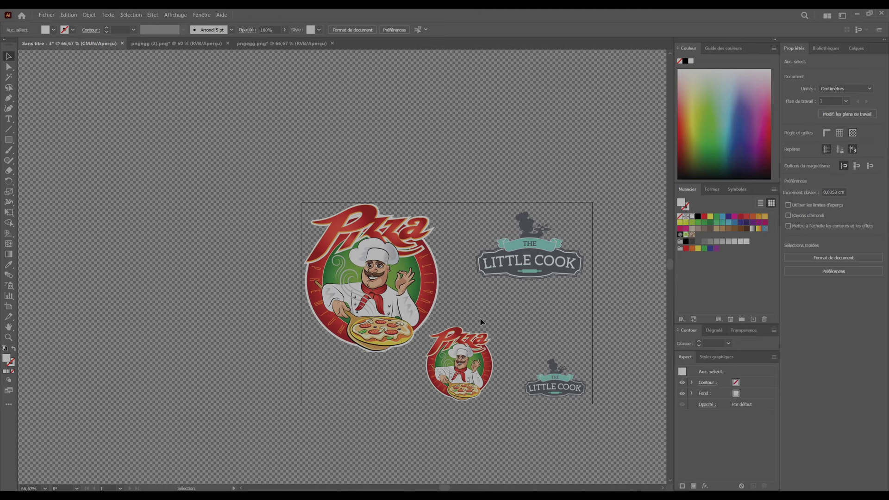
Step: Add another small pizza logo below the large Little Cook logo and copy the small Little Cook logo to the artboard's lower-left corner
{"action": "scroll", "coordinate": [522, 279], "scroll_direction": "right", "scroll_amount": 2}
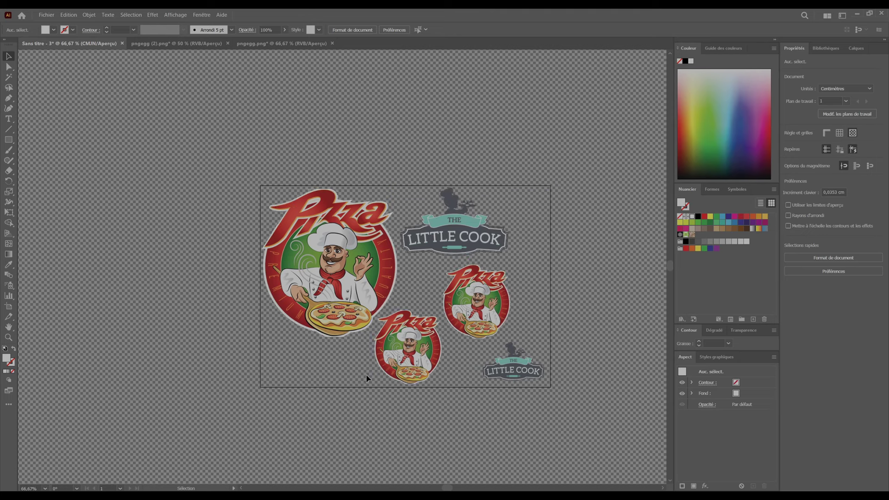
{"action": "left_click", "coordinate": [511, 369]}
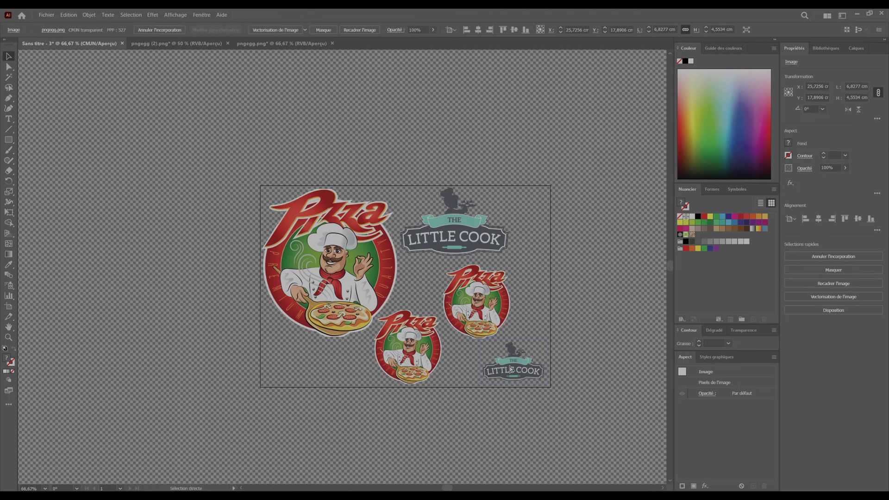
{"action": "key", "text": "v"}
{"action": "left_click_drag", "start_coordinate": [503, 351], "coordinate": [286, 347]}
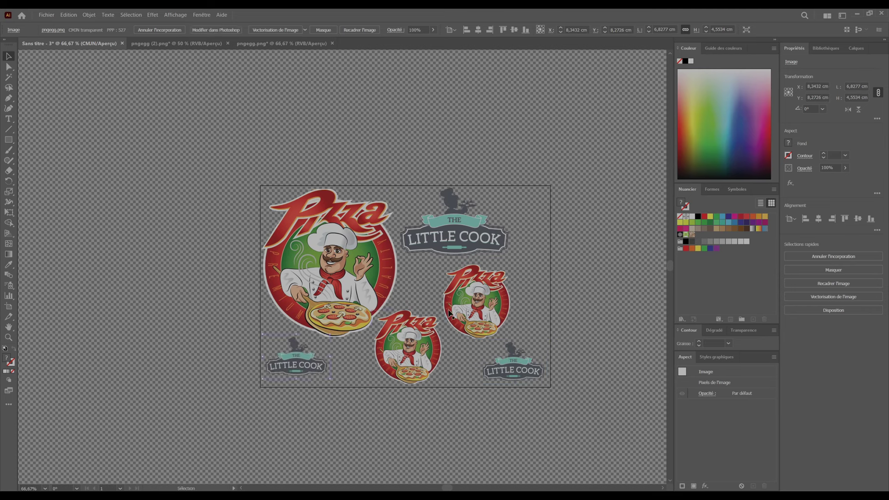
Step: Paste another small Little Cook logo turned 90° counter-clockwise at the artboard's right edge, and shift the neighbouring small pizza and large Little Cook logos slightly left
{"action": "key", "text": "ctrl+v"}
{"action": "left_click_drag", "start_coordinate": [354, 275], "coordinate": [545, 268]}
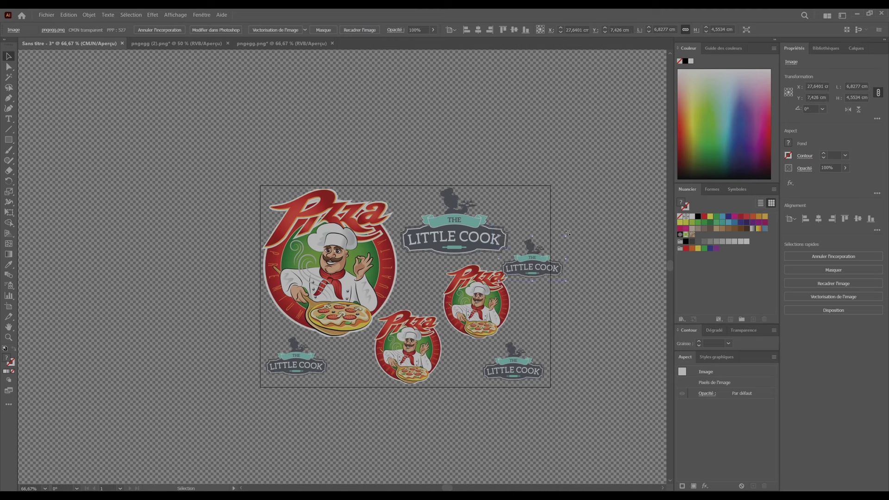
{"action": "left_click_drag", "start_coordinate": [567, 233], "coordinate": [491, 201]}
{"action": "left_click_drag", "start_coordinate": [459, 314], "coordinate": [452, 316]}
{"action": "left_click_drag", "start_coordinate": [445, 245], "coordinate": [442, 244]}
{"action": "left_click", "coordinate": [605, 237]}
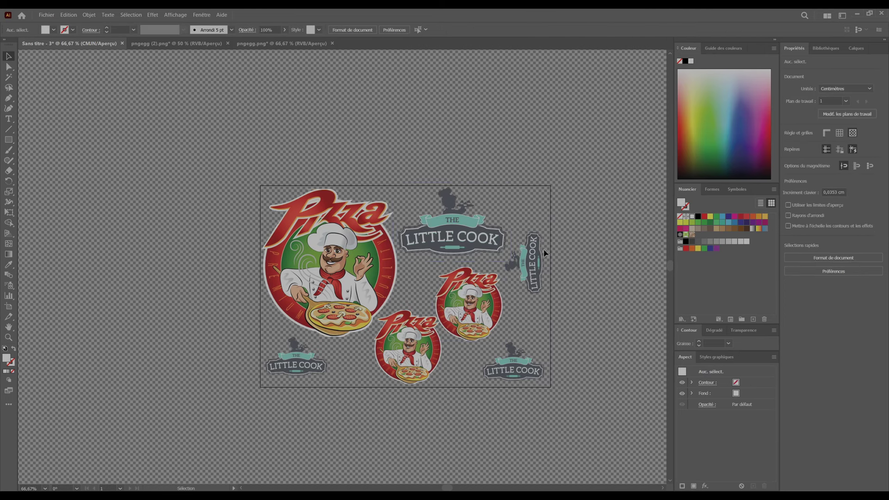
Step: Hide the transparency grid to check the whole logo arrangement against the white artboard
{"action": "scroll", "coordinate": [395, 385], "scroll_direction": "up", "scroll_amount": 4}
{"action": "scroll", "coordinate": [86, 315], "scroll_direction": "down", "scroll_amount": 3}
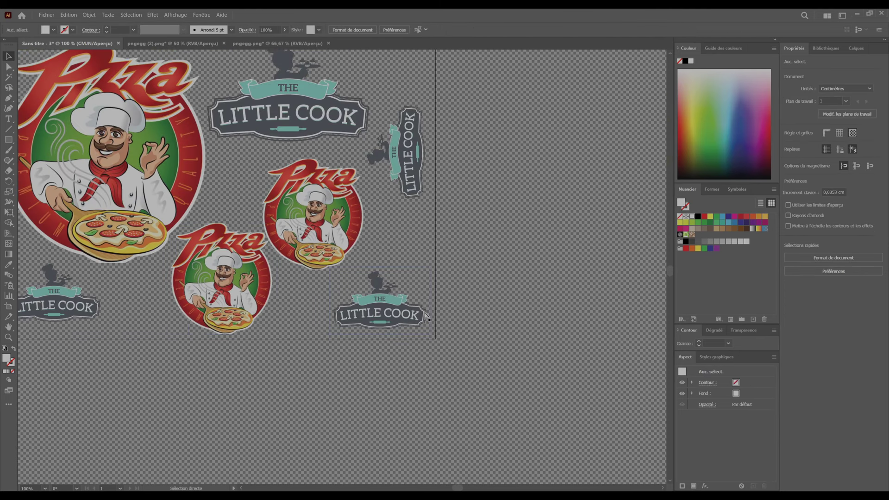
{"action": "scroll", "coordinate": [423, 314], "scroll_direction": "left", "scroll_amount": 2}
{"action": "scroll", "coordinate": [353, 219], "scroll_direction": "up", "scroll_amount": 3}
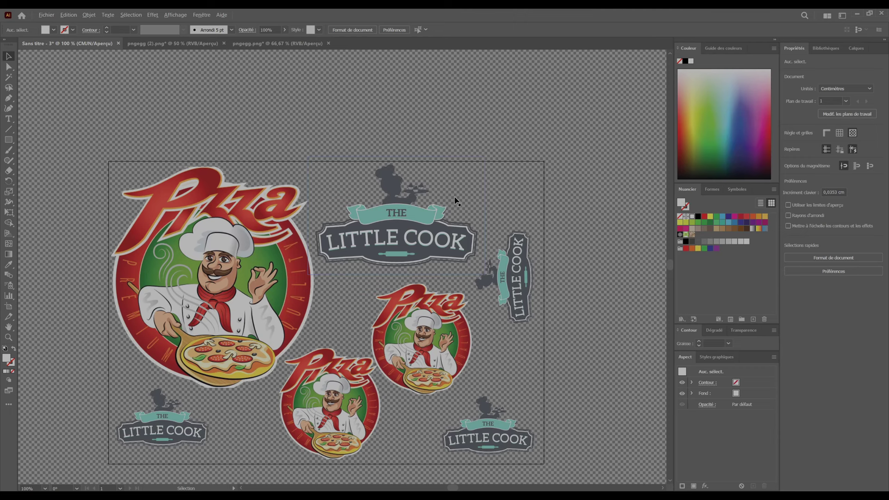
{"action": "scroll", "coordinate": [454, 200], "scroll_direction": "up", "scroll_amount": 2}
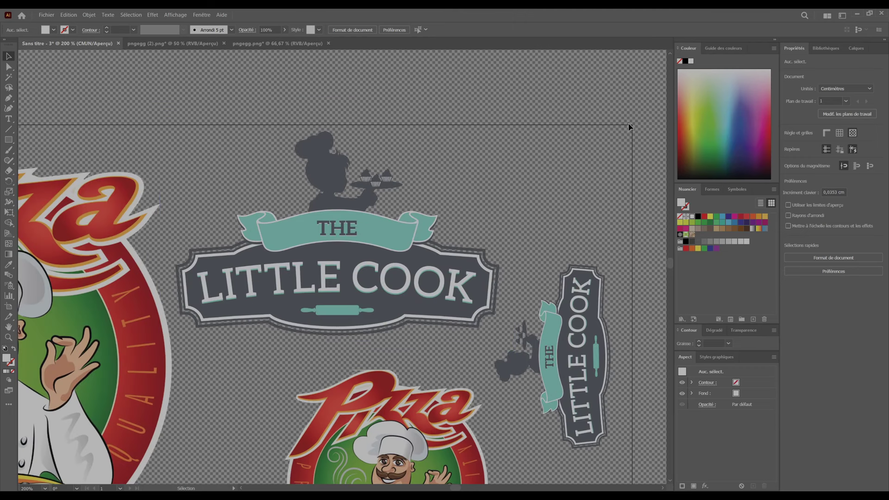
{"action": "left_click", "coordinate": [853, 133]}
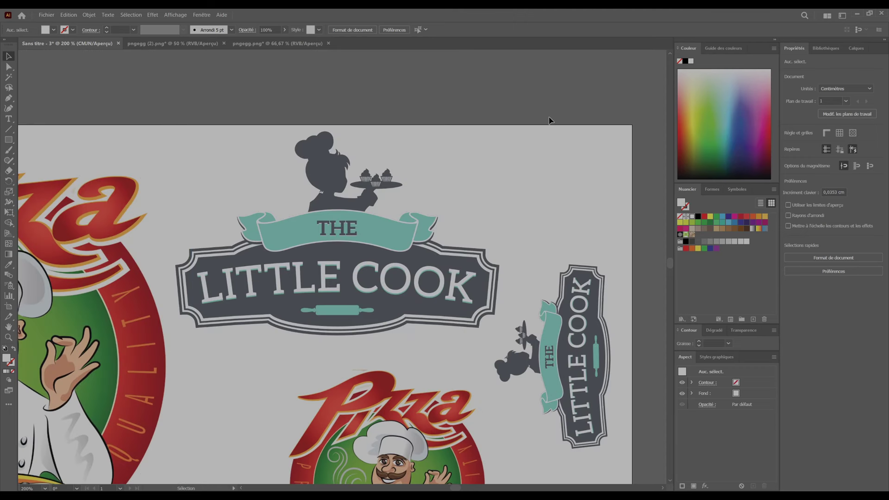
{"action": "scroll", "coordinate": [350, 140], "scroll_direction": "down", "scroll_amount": 2}
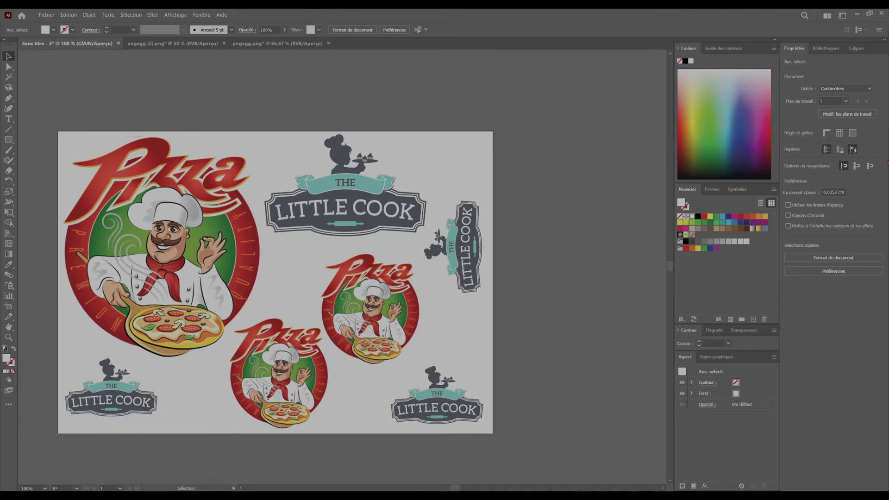
Step: Show the transparency grid again and examine the edges of the lower-left Little Cook logo up close
{"action": "left_click", "coordinate": [853, 134]}
{"action": "scroll", "coordinate": [152, 282], "scroll_direction": "left", "scroll_amount": 3}
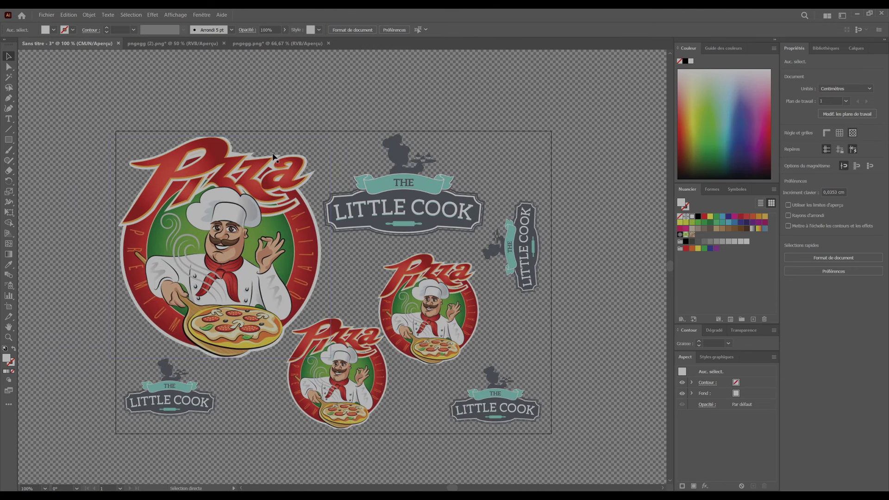
{"action": "scroll", "coordinate": [264, 158], "scroll_direction": "down", "scroll_amount": 1}
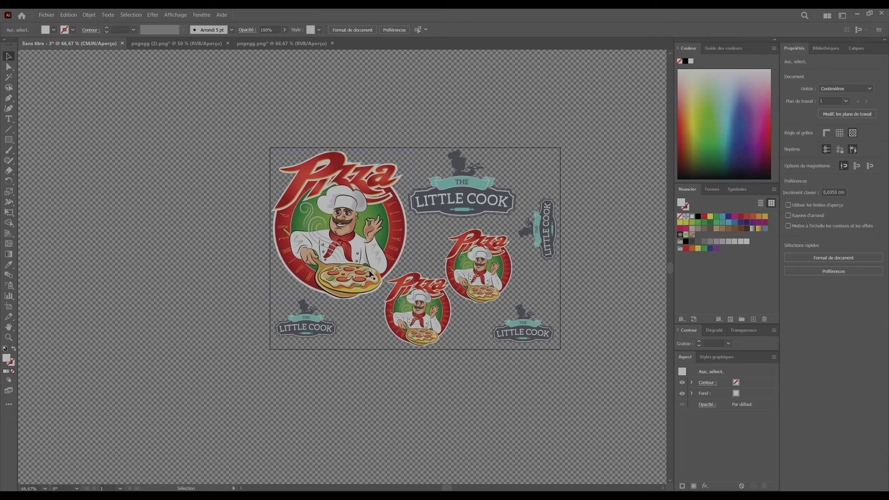
{"action": "scroll", "coordinate": [296, 322], "scroll_direction": "up", "scroll_amount": 6}
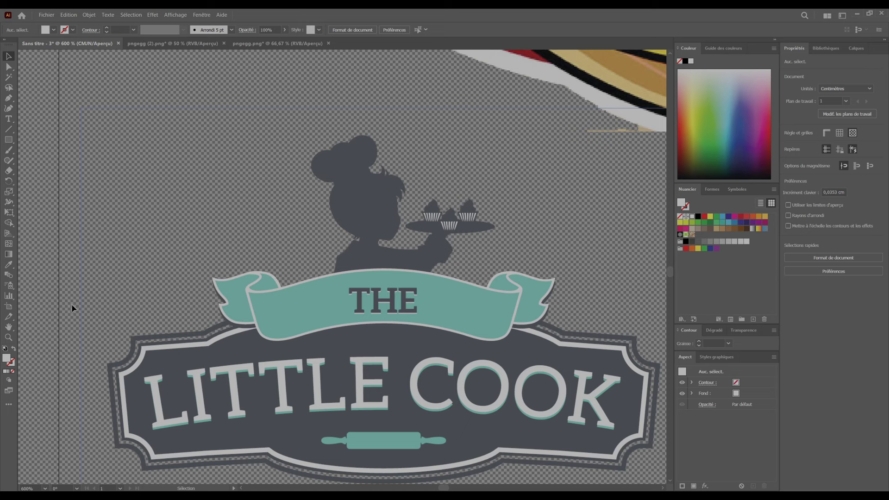
{"action": "scroll", "coordinate": [138, 333], "scroll_direction": "up", "scroll_amount": 3}
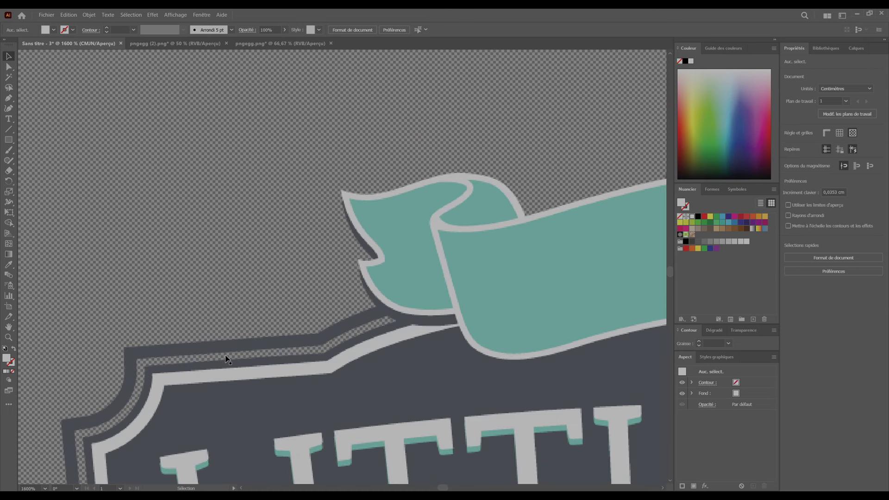
Step: Draw a near-vertical line about 0.05 cm long across the lower-left Little Cook logo's outer border to gauge its thickness
{"action": "scroll", "coordinate": [227, 360], "scroll_direction": "down", "scroll_amount": 6}
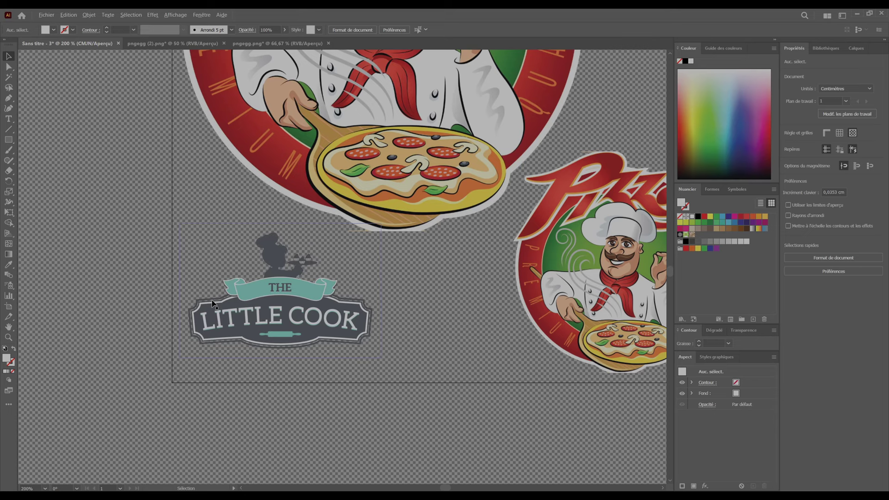
{"action": "scroll", "coordinate": [212, 303], "scroll_direction": "up", "scroll_amount": 10}
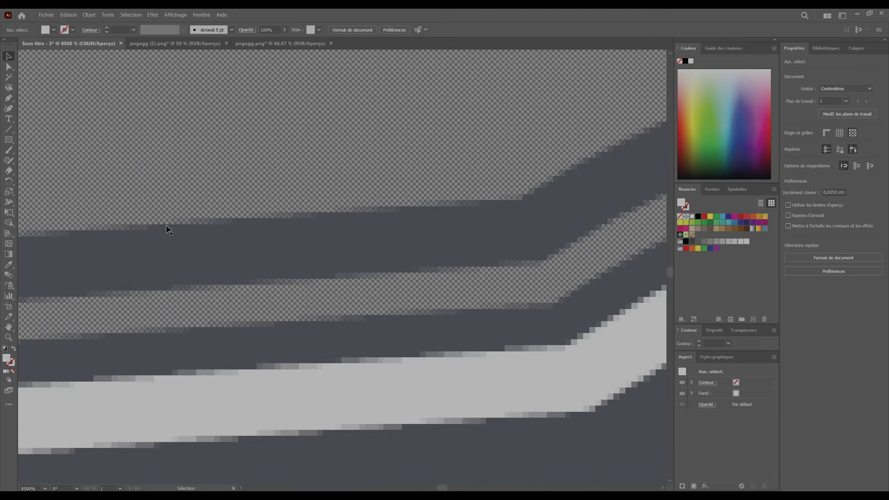
{"action": "left_click", "coordinate": [9, 129]}
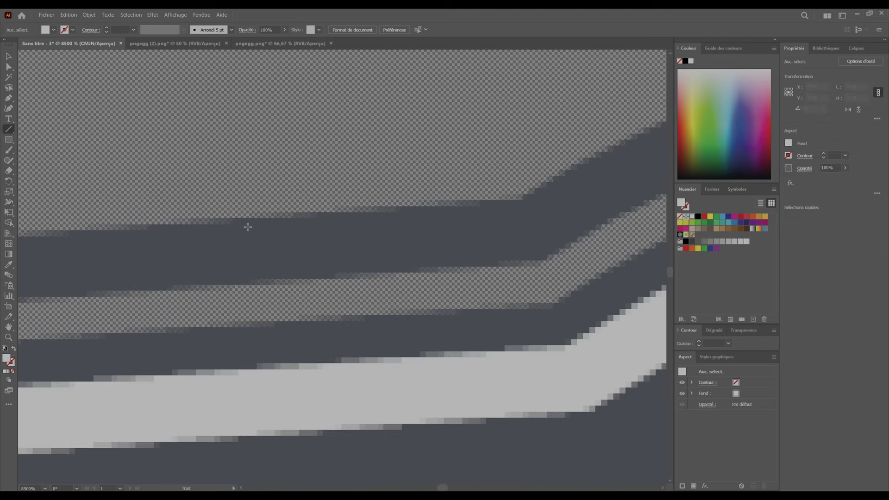
{"action": "left_click_drag", "start_coordinate": [251, 218], "coordinate": [253, 283]}
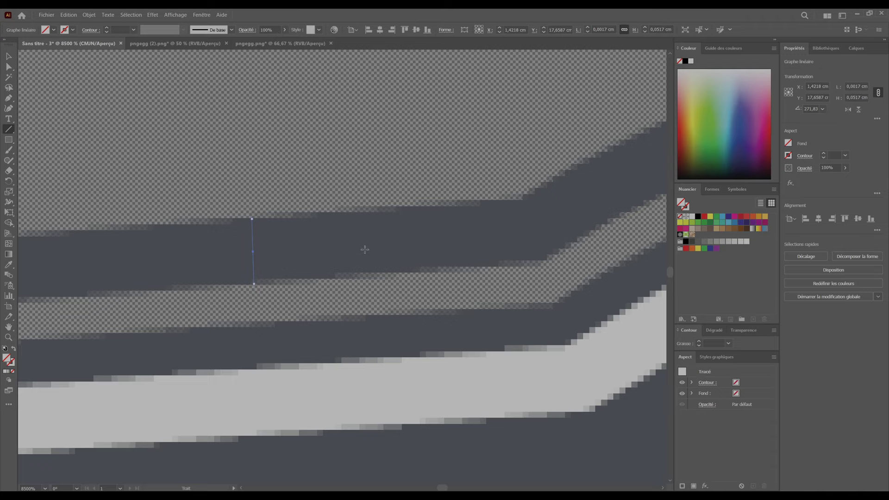
{"action": "scroll", "coordinate": [363, 247], "scroll_direction": "down", "scroll_amount": 5}
{"action": "key", "text": "ctrl+shift+a"}
{"action": "scroll", "coordinate": [367, 246], "scroll_direction": "down", "scroll_amount": 6}
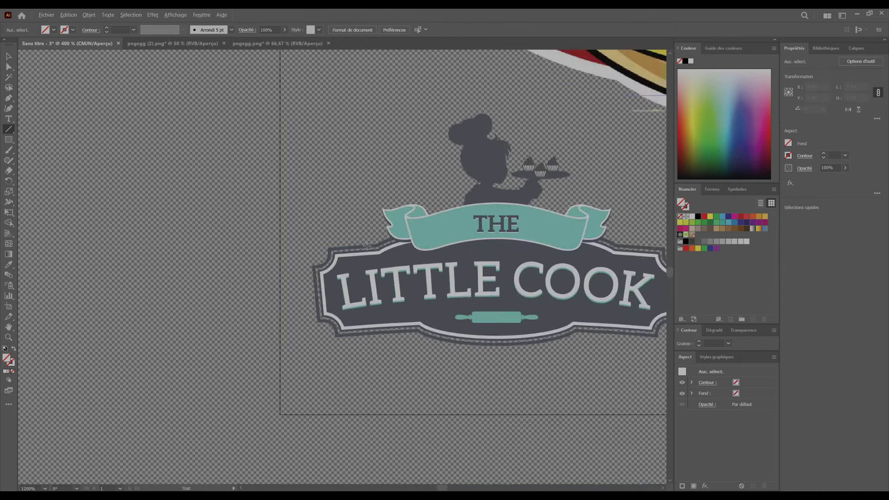
{"action": "left_click", "coordinate": [9, 56]}
Step: Examine the complete arrangement of pizza and Little Cook logos on the artboard
{"action": "scroll", "coordinate": [398, 259], "scroll_direction": "right", "scroll_amount": 5}
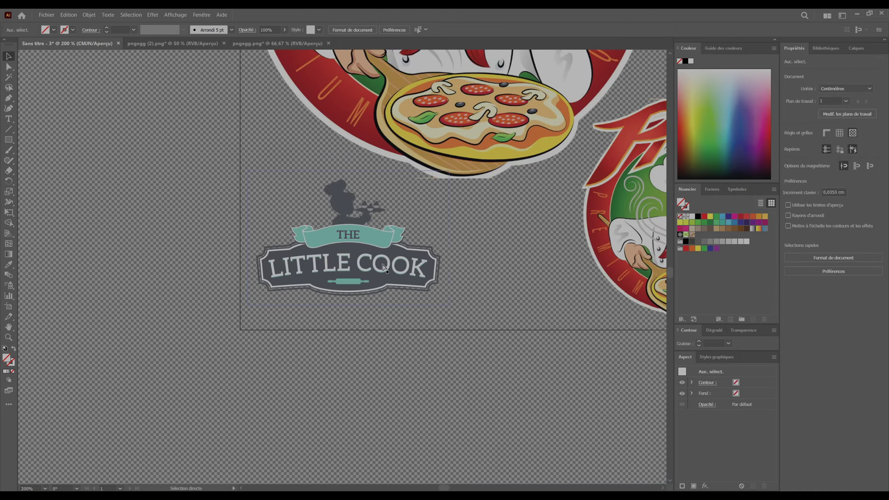
{"action": "scroll", "coordinate": [413, 250], "scroll_direction": "down", "scroll_amount": 1}
{"action": "scroll", "coordinate": [413, 250], "scroll_direction": "down", "scroll_amount": 2}
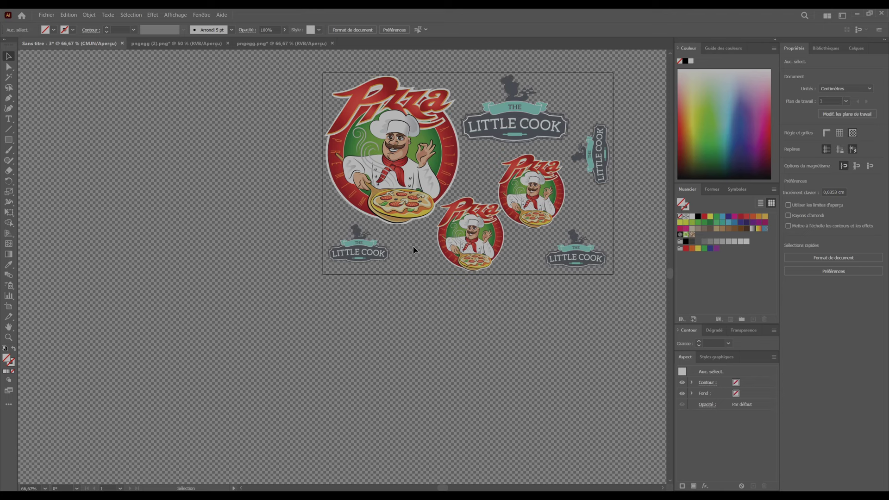
{"action": "scroll", "coordinate": [413, 250], "scroll_direction": "up", "scroll_amount": 1}
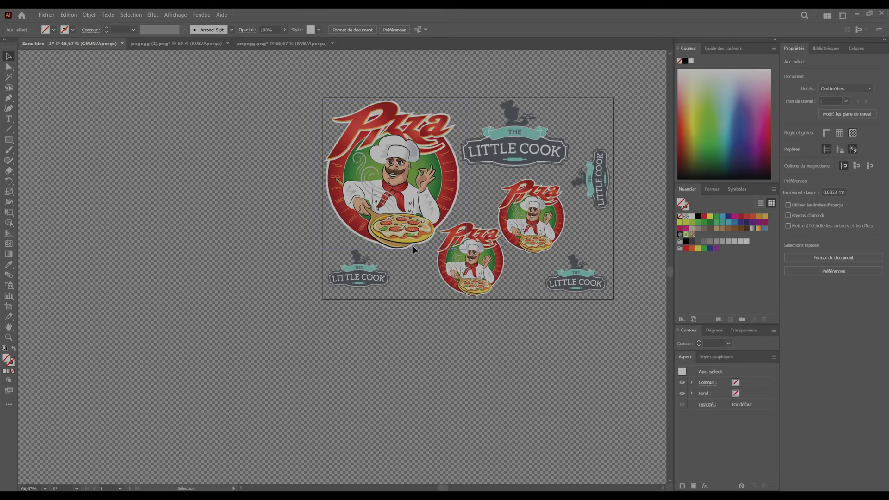
{"action": "scroll", "coordinate": [513, 288], "scroll_direction": "right", "scroll_amount": 1}
{"action": "scroll", "coordinate": [514, 288], "scroll_direction": "down", "scroll_amount": 1}
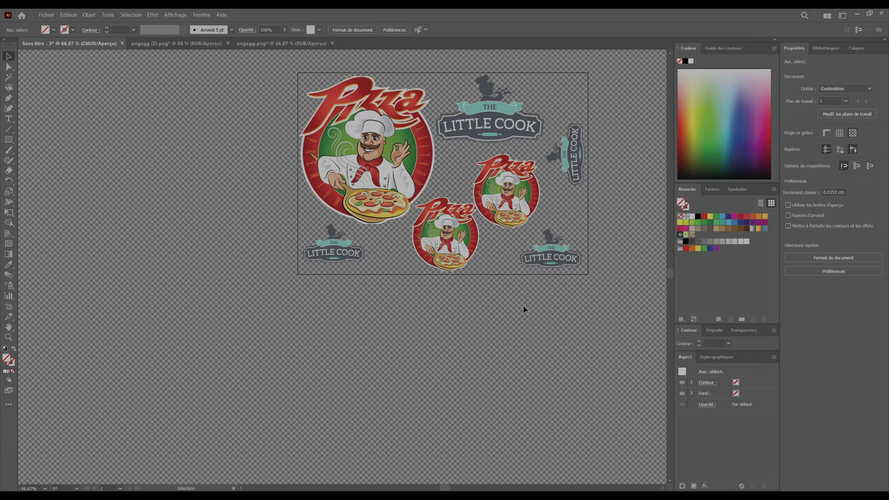
{"action": "scroll", "coordinate": [521, 305], "scroll_direction": "up", "scroll_amount": 3}
{"action": "scroll", "coordinate": [522, 306], "scroll_direction": "right", "scroll_amount": 1}
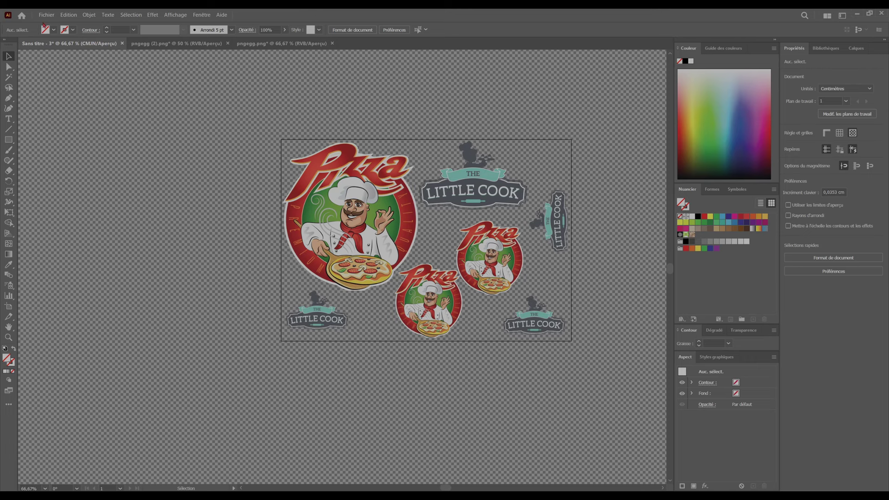
Step: Try out saving the document as an Adobe Illustrator (*.AI) file named "tuto AI - A4 - X7", and cancel the save
{"action": "left_click", "coordinate": [46, 16]}
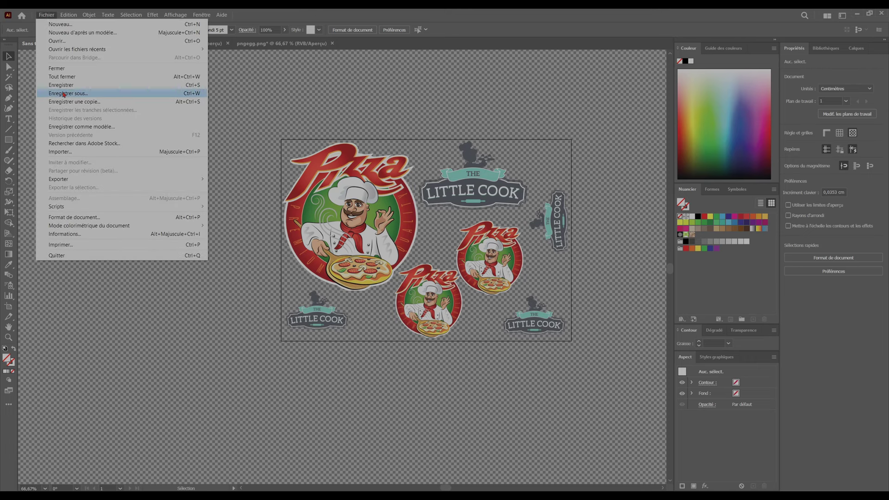
{"action": "left_click", "coordinate": [92, 94]}
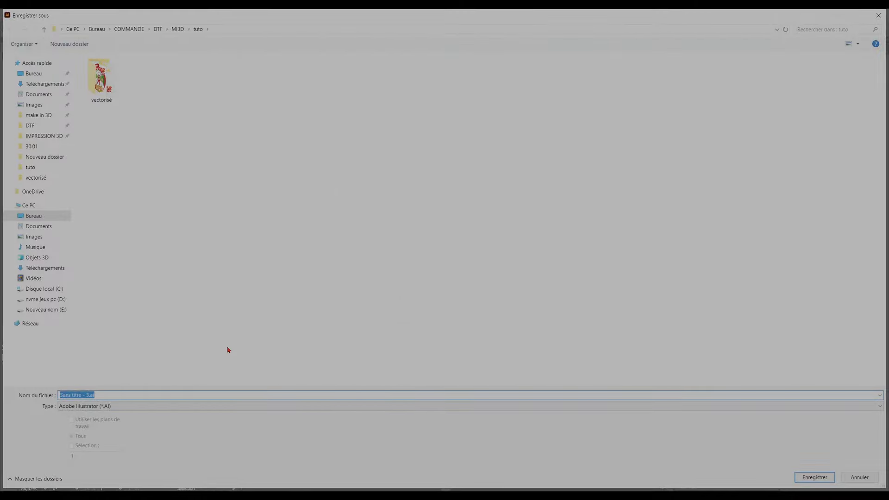
{"action": "left_click", "coordinate": [85, 407]}
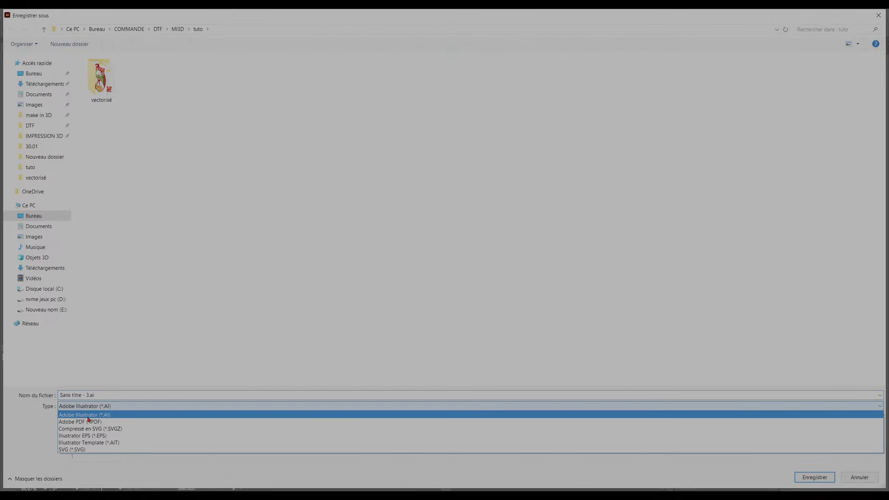
{"action": "left_click", "coordinate": [110, 415]}
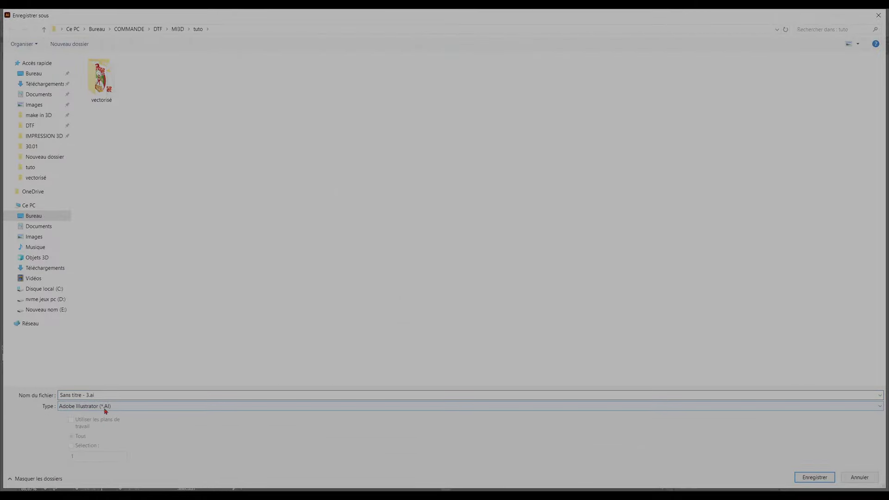
{"action": "left_click", "coordinate": [105, 407]}
{"action": "left_click", "coordinate": [80, 415]}
{"action": "left_click", "coordinate": [129, 407]}
{"action": "left_click", "coordinate": [106, 415]}
{"action": "type", "text": "tuto AI - A4"}
{"action": "type", "text": "- X7"}
{"action": "left_click", "coordinate": [859, 477]}
Step: Bring the full-size pizza logo back beside the artboard in the pngegg (2).png document
{"action": "scroll", "coordinate": [476, 227], "scroll_direction": "up", "scroll_amount": 2}
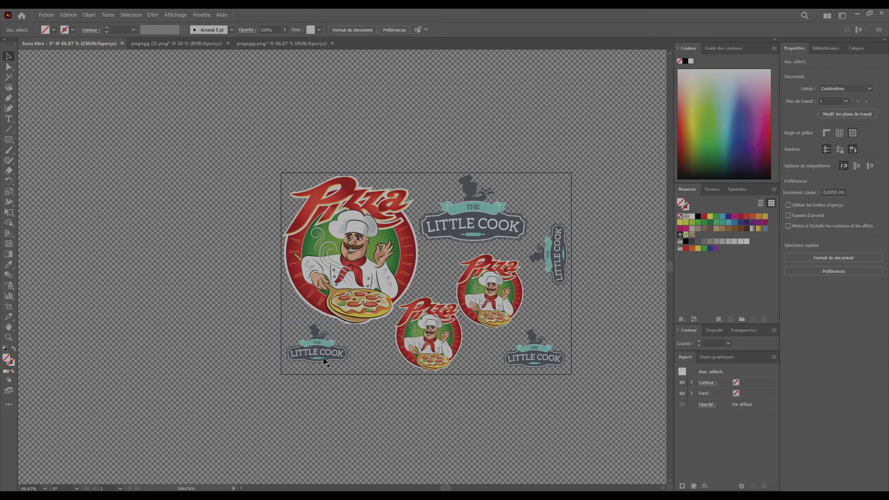
{"action": "scroll", "coordinate": [318, 338], "scroll_direction": "up", "scroll_amount": 2}
{"action": "scroll", "coordinate": [318, 338], "scroll_direction": "up", "scroll_amount": 1}
{"action": "scroll", "coordinate": [354, 341], "scroll_direction": "down", "scroll_amount": 3}
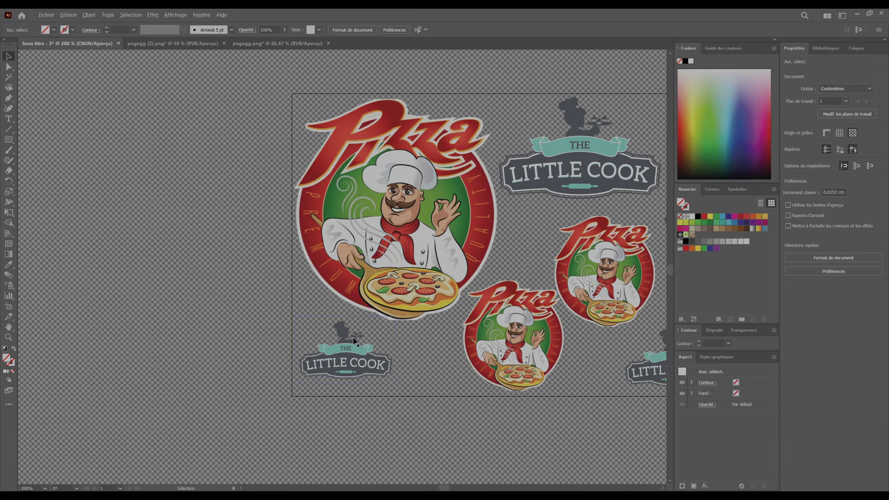
{"action": "scroll", "coordinate": [241, 215], "scroll_direction": "right", "scroll_amount": 2}
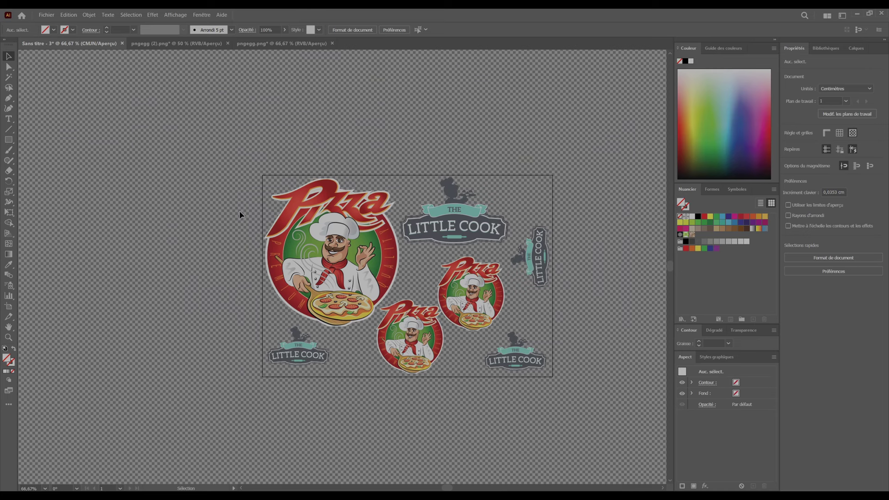
{"action": "scroll", "coordinate": [285, 189], "scroll_direction": "up", "scroll_amount": 4}
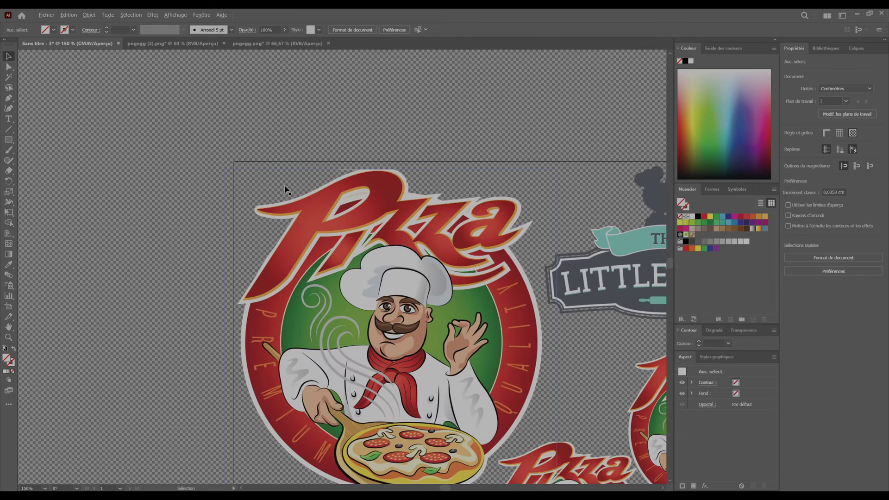
{"action": "key", "text": "ctrl+Tab"}
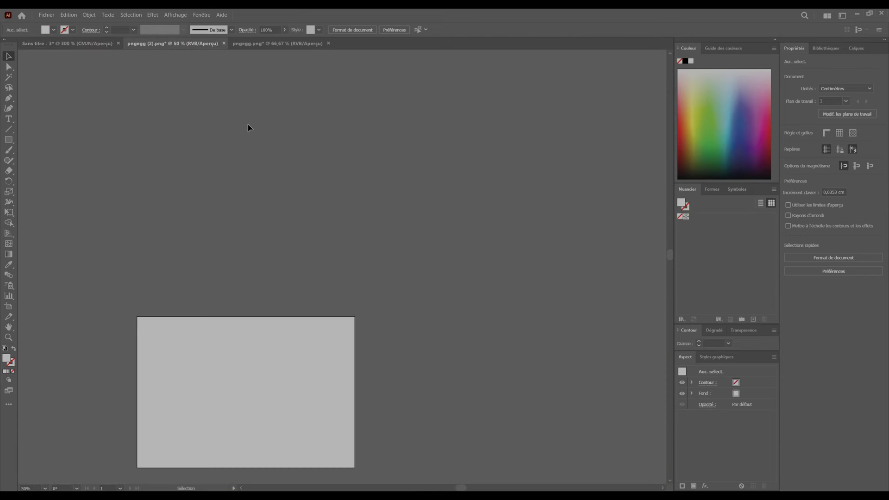
{"action": "key", "text": "ctrl+v"}
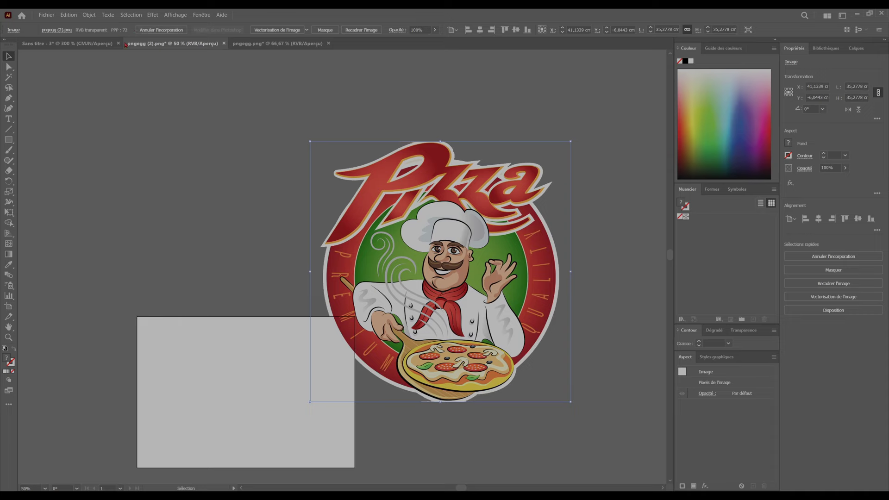
Step: Return to the untitled CMYK document and examine the large pizza logo's lettering and outline edges up close
{"action": "left_click", "coordinate": [69, 43]}
{"action": "scroll", "coordinate": [291, 240], "scroll_direction": "up", "scroll_amount": 1}
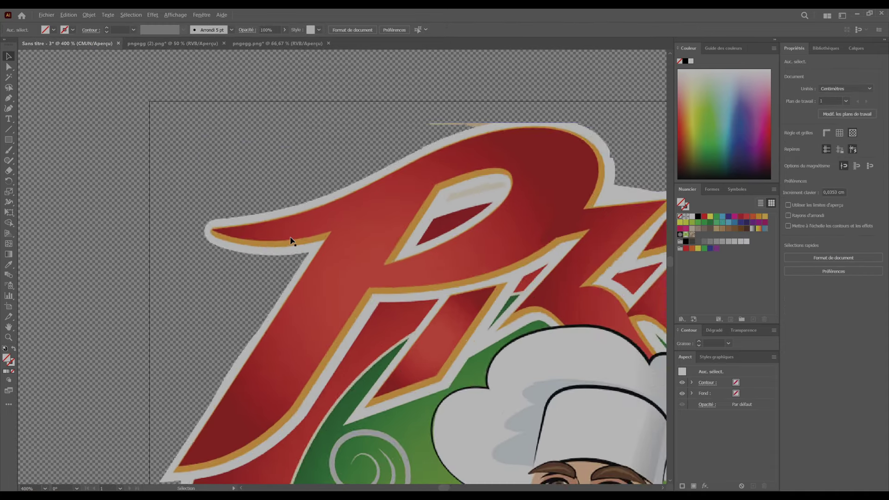
{"action": "scroll", "coordinate": [291, 239], "scroll_direction": "up", "scroll_amount": 5}
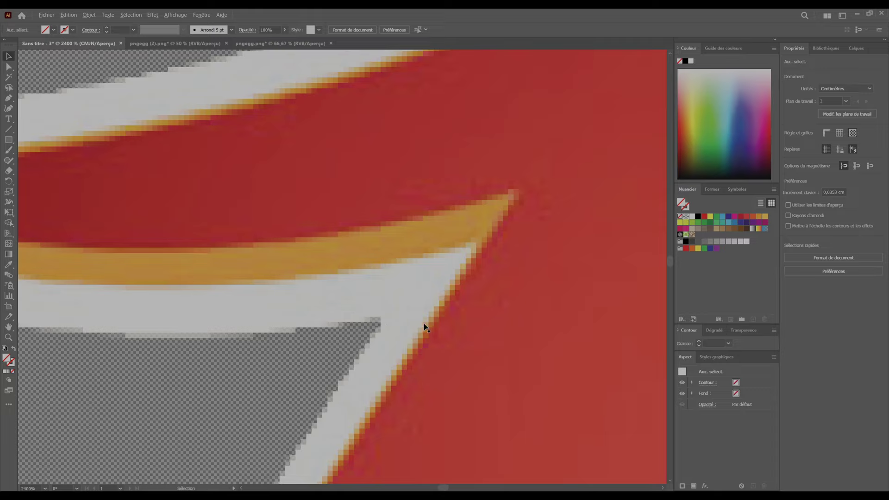
{"action": "scroll", "coordinate": [407, 321], "scroll_direction": "up", "scroll_amount": 1}
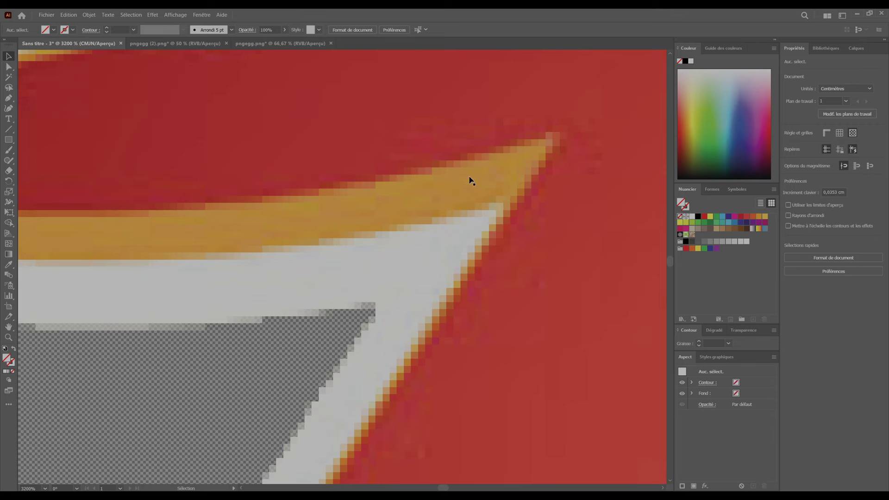
{"action": "scroll", "coordinate": [492, 262], "scroll_direction": "down", "scroll_amount": 3}
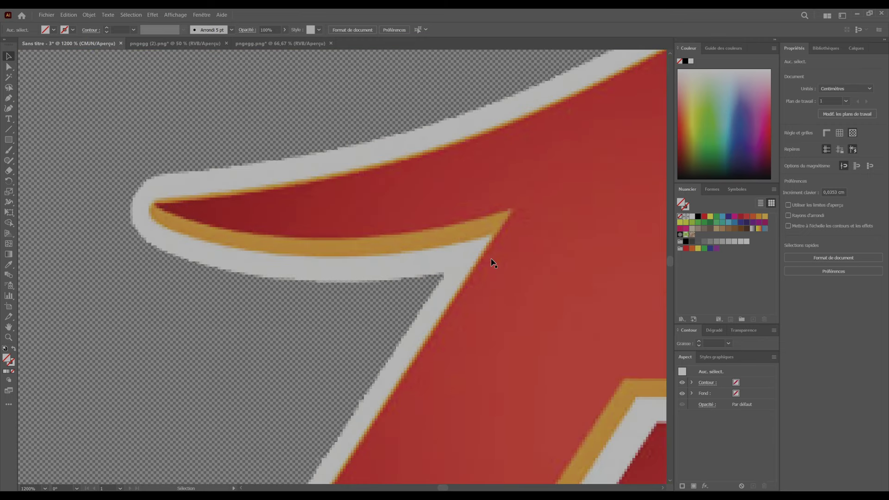
{"action": "scroll", "coordinate": [201, 389], "scroll_direction": "down", "scroll_amount": 1}
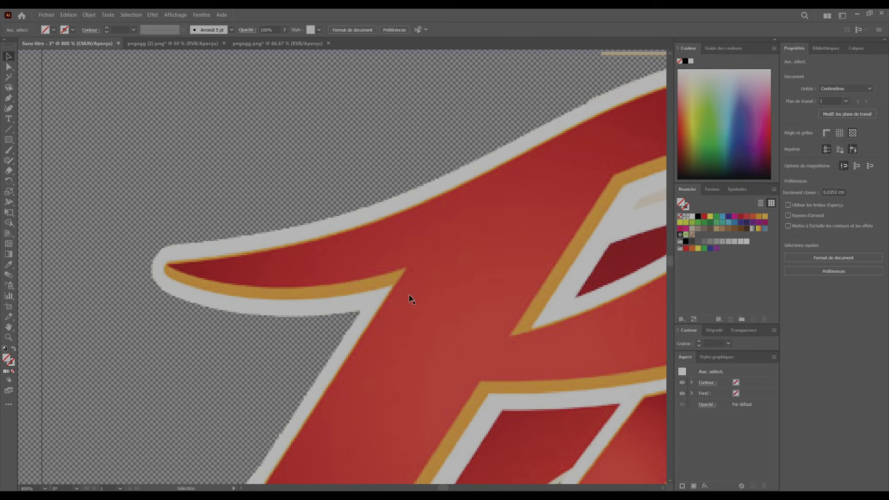
{"action": "scroll", "coordinate": [410, 299], "scroll_direction": "down", "scroll_amount": 10}
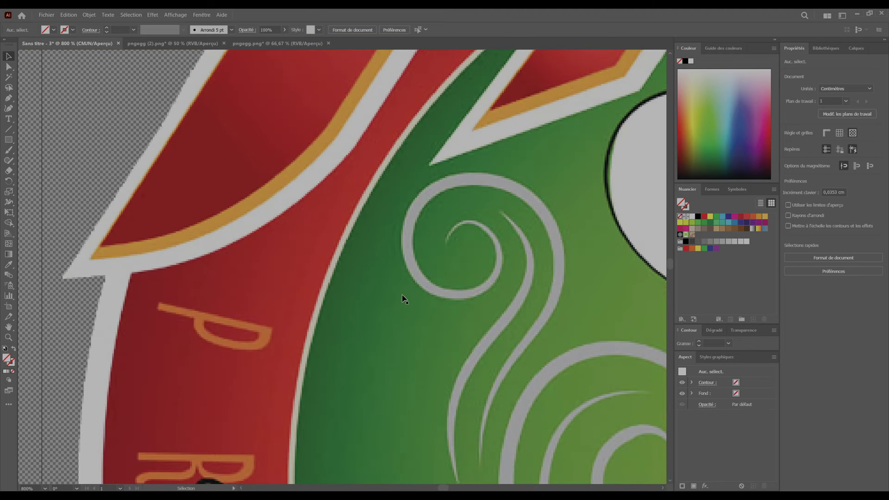
{"action": "scroll", "coordinate": [403, 298], "scroll_direction": "down", "scroll_amount": 3}
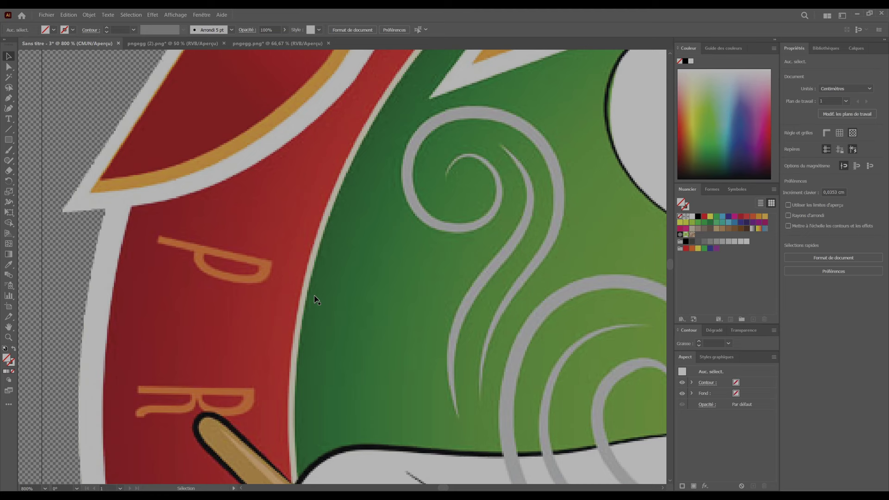
{"action": "scroll", "coordinate": [315, 298], "scroll_direction": "down", "scroll_amount": 5}
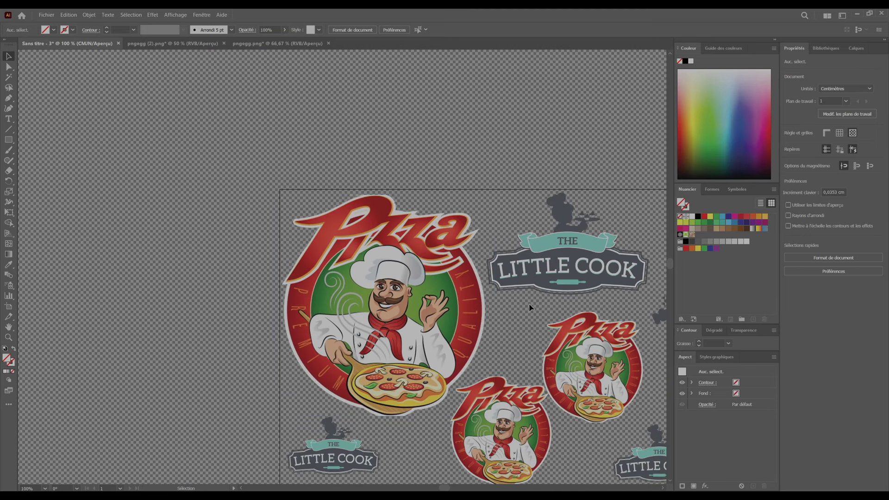
Step: Examine the large Little Cook logo's banner and cupcake tray edges up close, ending with the whole artboard in view
{"action": "scroll", "coordinate": [479, 308], "scroll_direction": "right", "scroll_amount": 6}
{"action": "scroll", "coordinate": [413, 238], "scroll_direction": "up", "scroll_amount": 4}
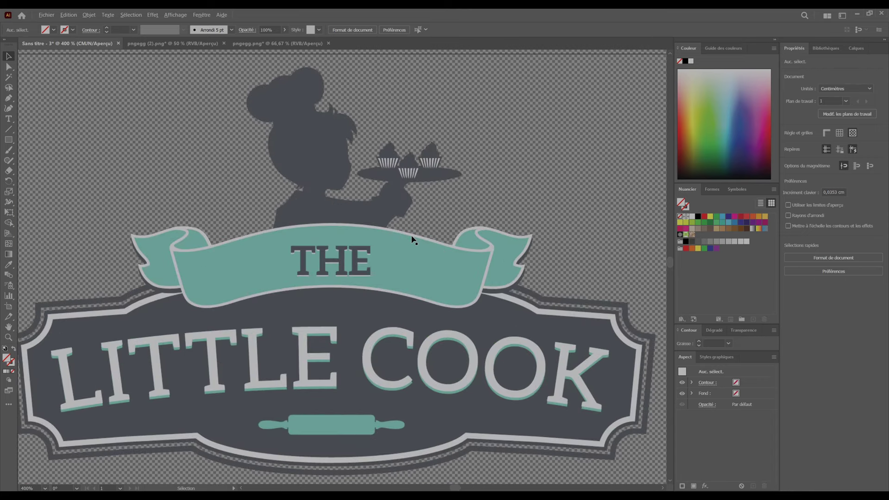
{"action": "scroll", "coordinate": [404, 244], "scroll_direction": "up", "scroll_amount": 3}
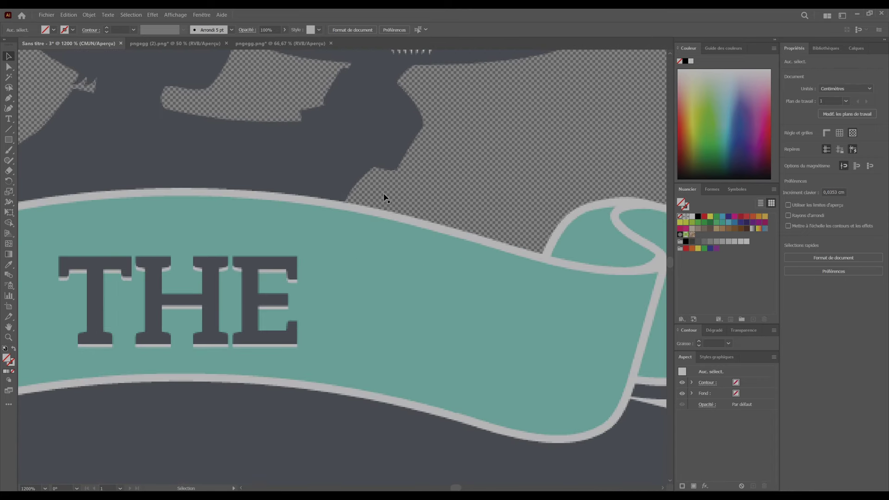
{"action": "scroll", "coordinate": [385, 198], "scroll_direction": "up", "scroll_amount": 4}
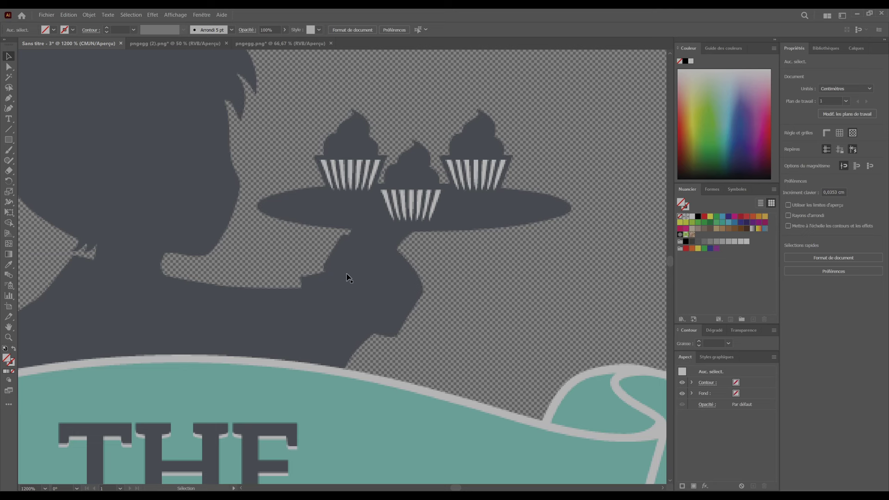
{"action": "key", "text": "ctrl+0"}
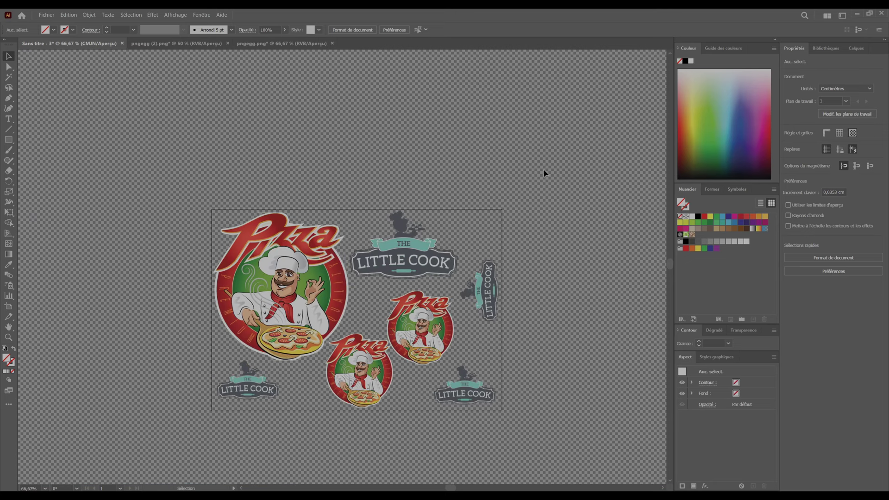